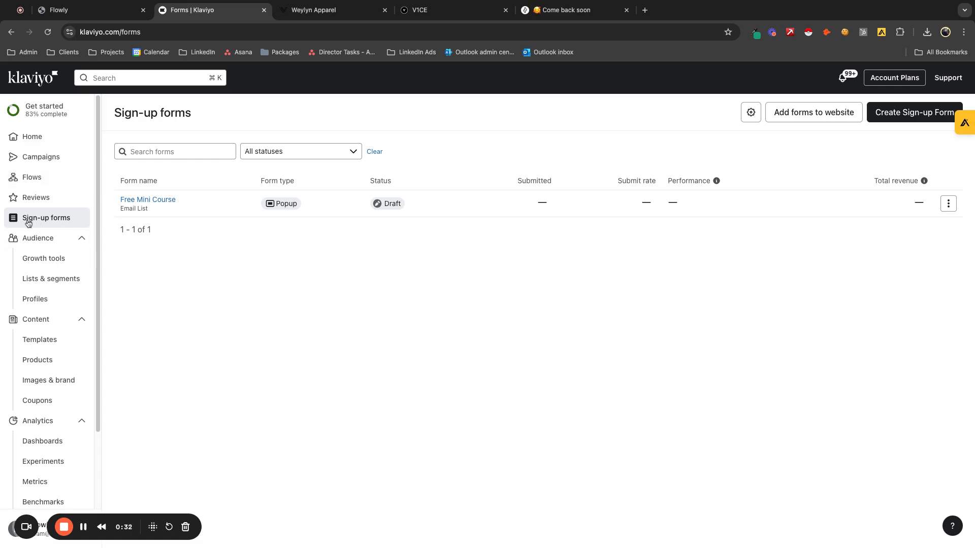
- Start a new sign-up form and filter the templates to the Popup type and the Collect Emails category
left_click(890, 112)
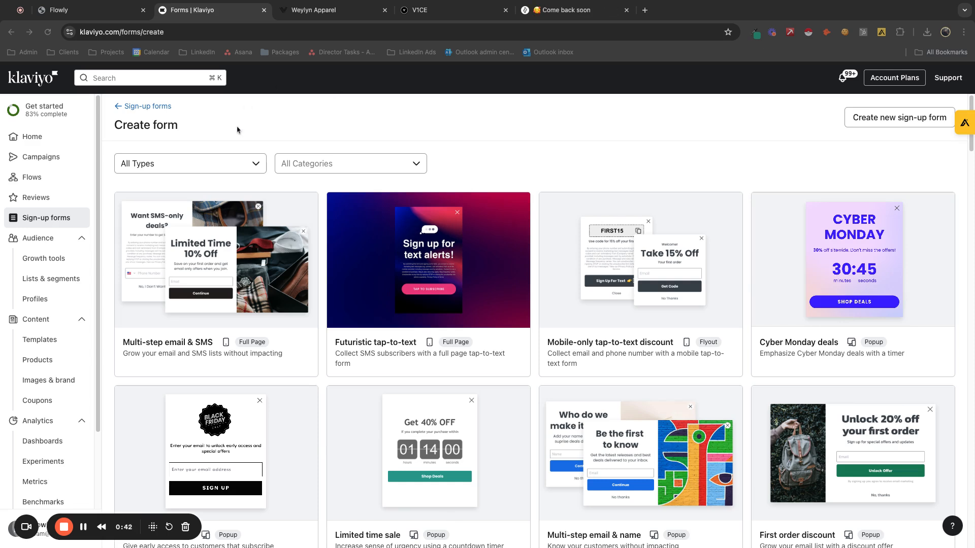
left_click(212, 169)
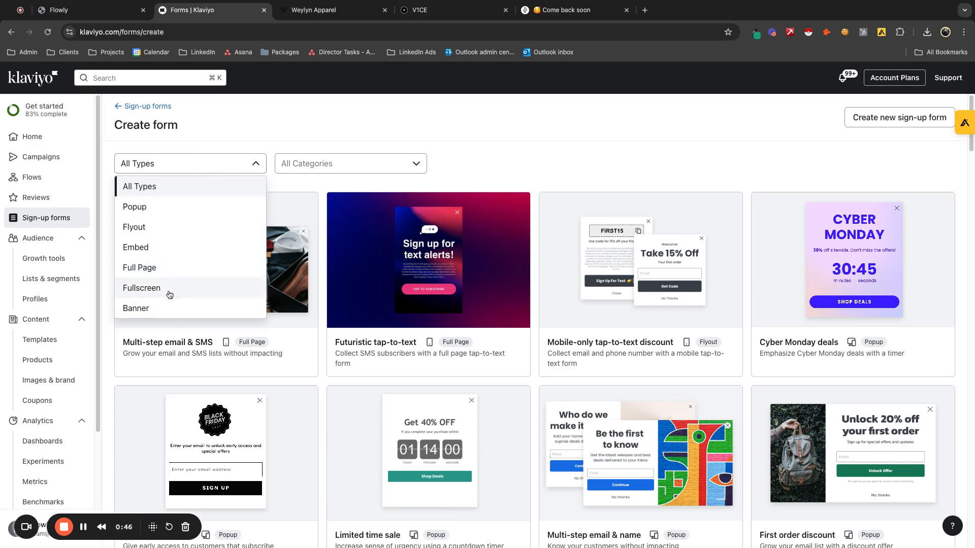
left_click(148, 207)
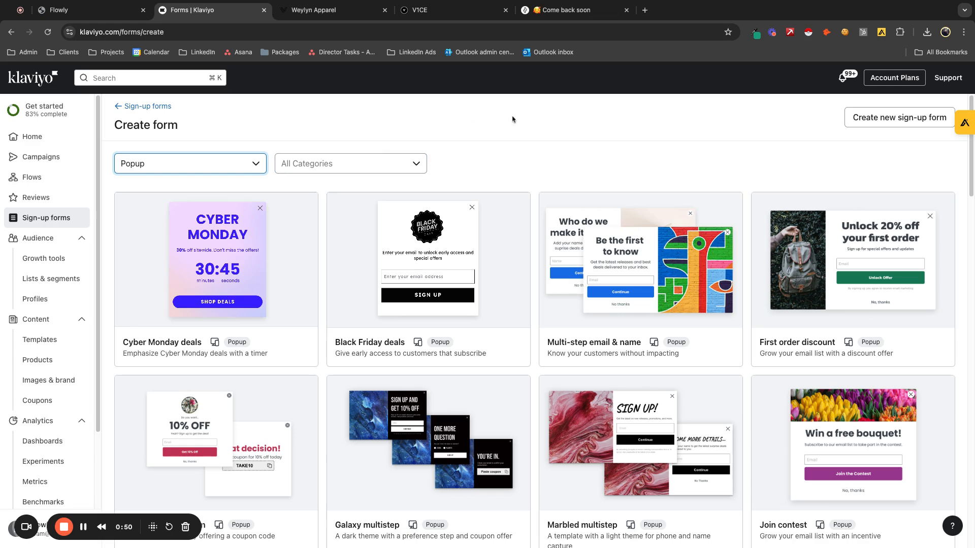
left_click(397, 164)
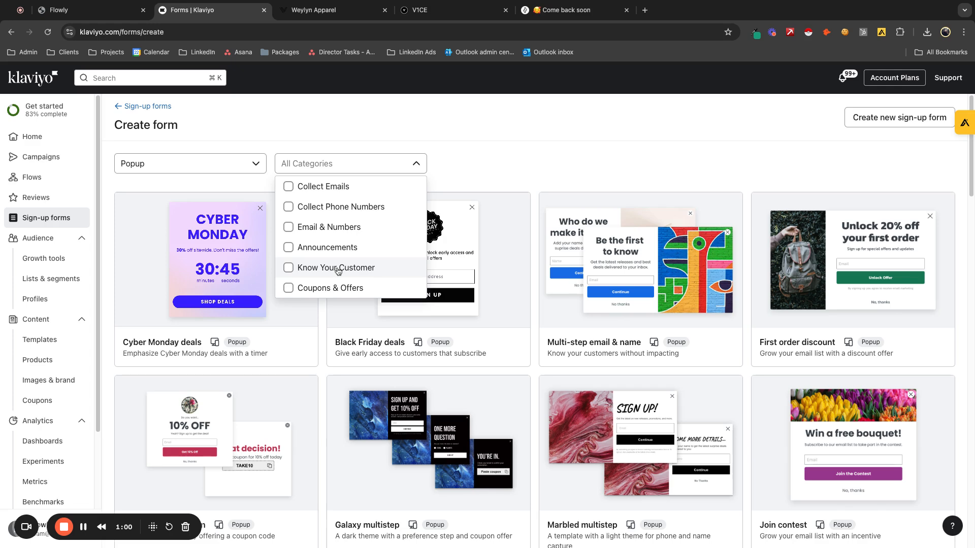
left_click(289, 186)
left_click(449, 174)
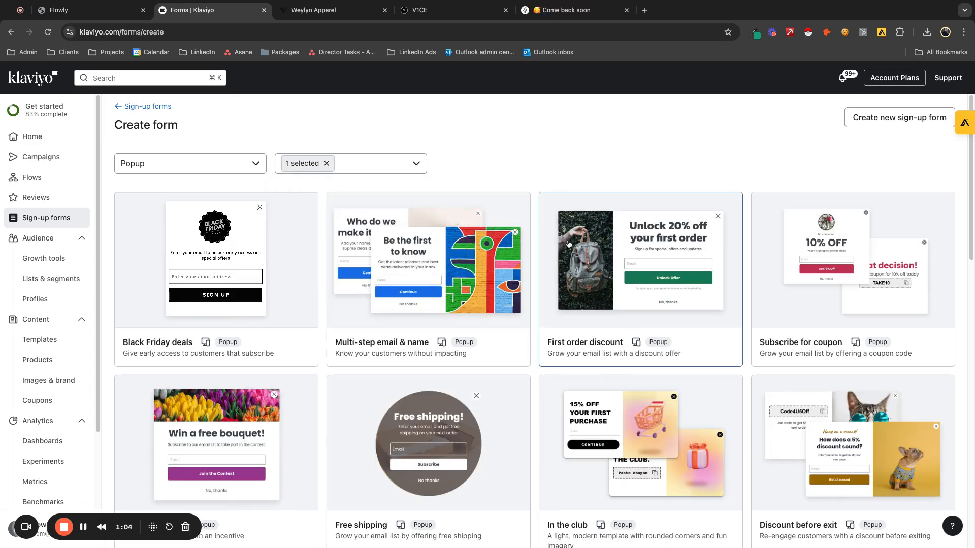
- Look through the filtered popup templates for a suitable email collection design
scroll(318, 325, "down", 1)
scroll(318, 326, "down", 3)
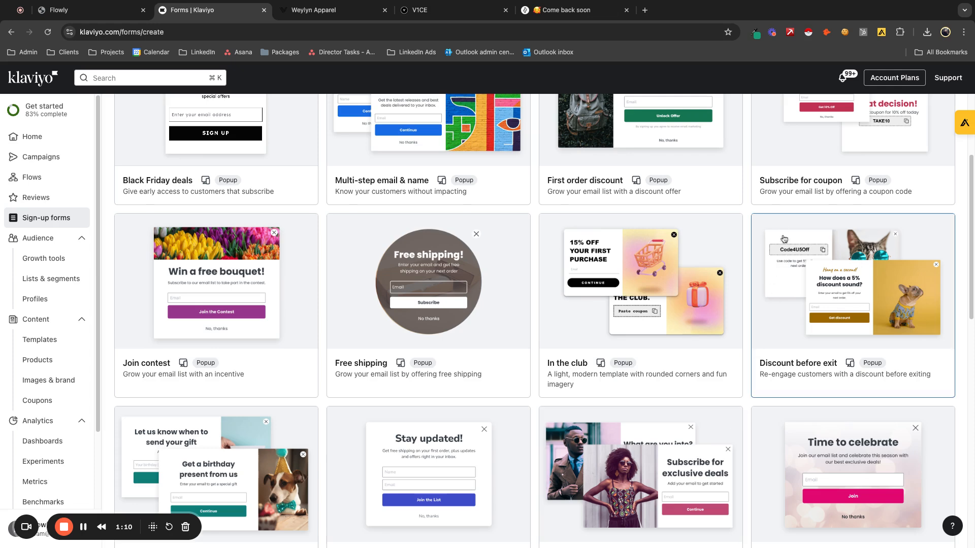
scroll(788, 271, "up", 1)
scroll(788, 272, "up", 1)
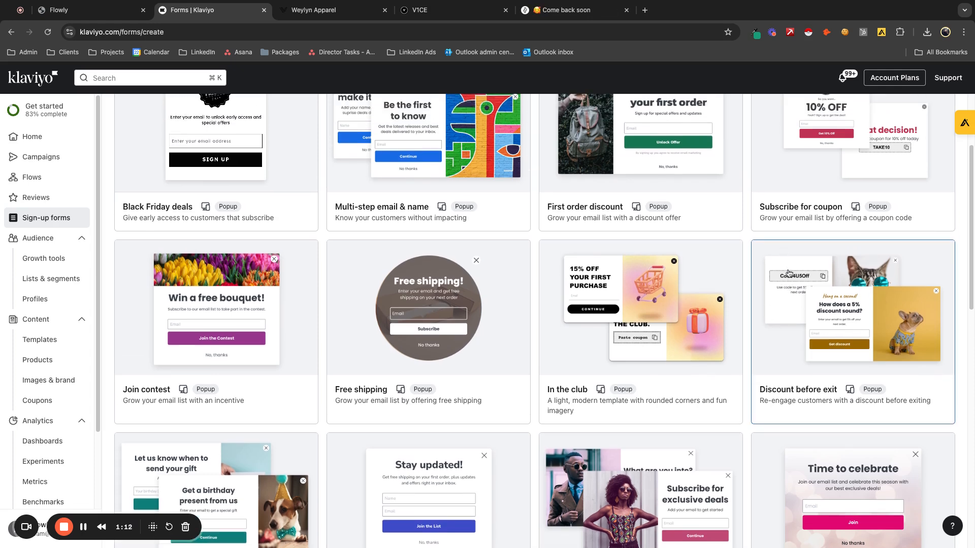
scroll(625, 237, "up", 3)
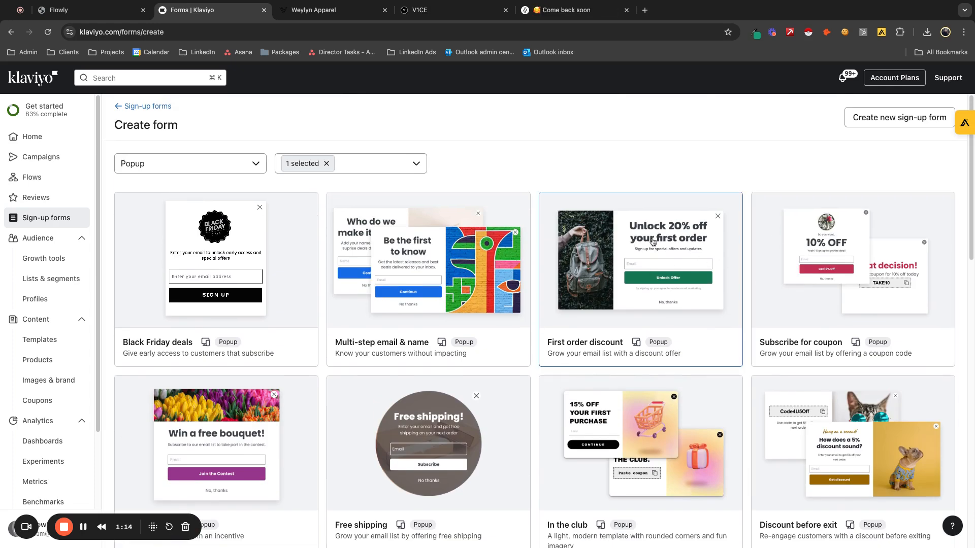
scroll(616, 243, "down", 3)
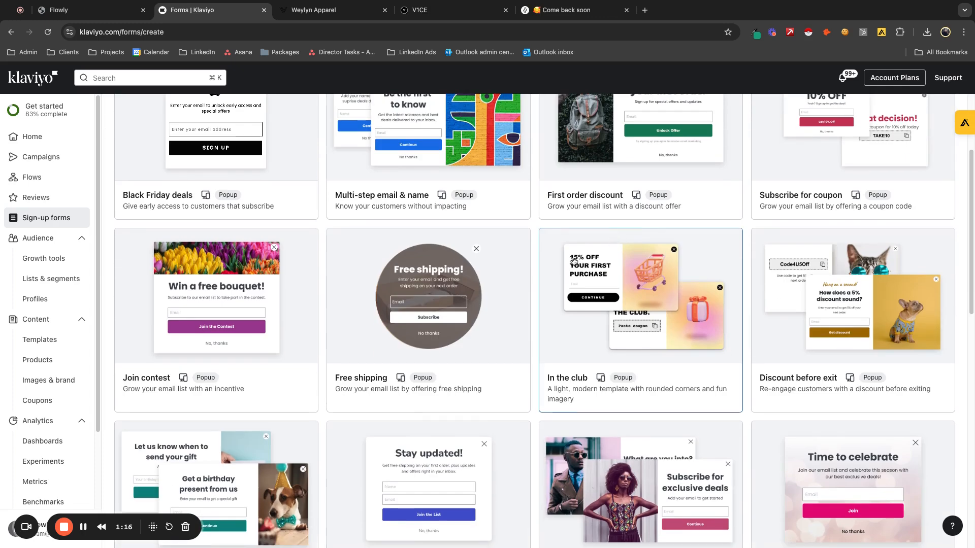
scroll(473, 351, "down", 3)
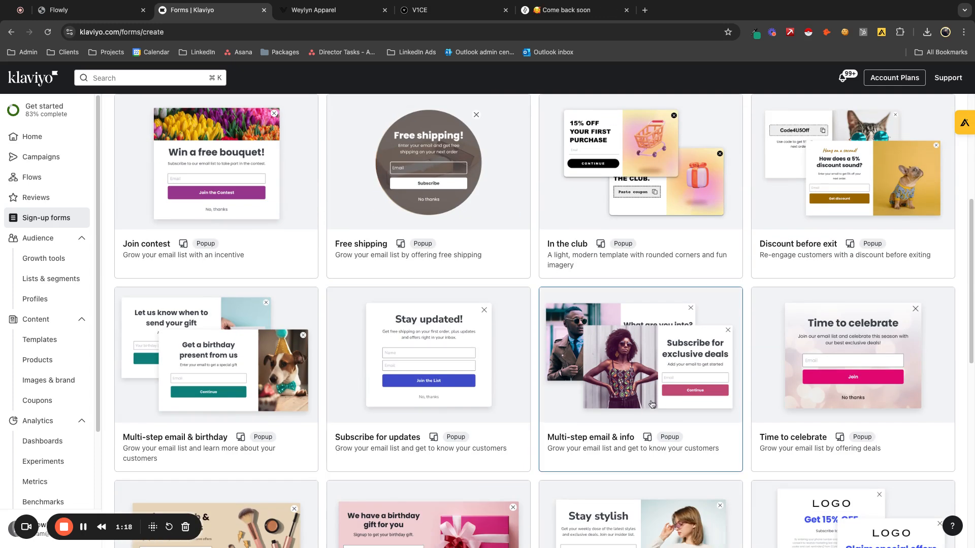
scroll(664, 402, "down", 1)
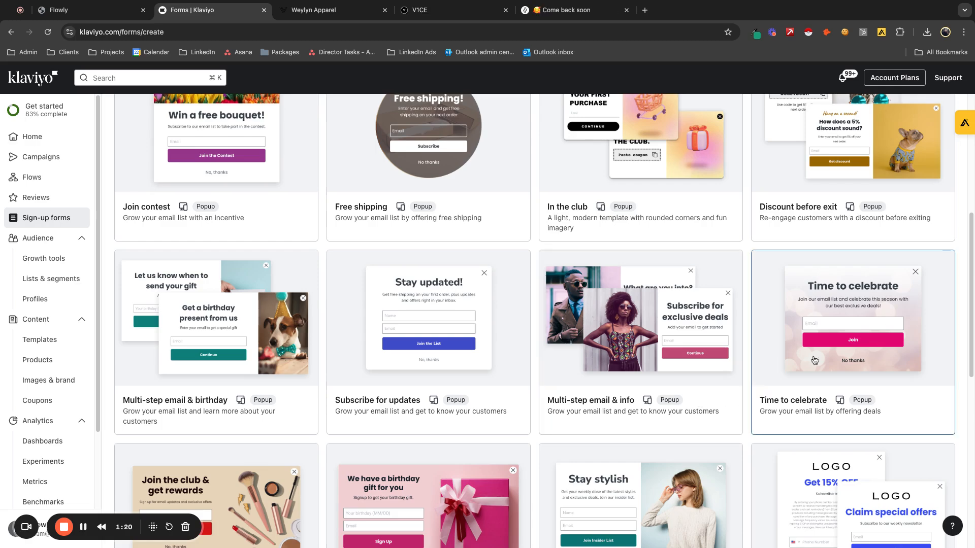
scroll(815, 361, "down", 3)
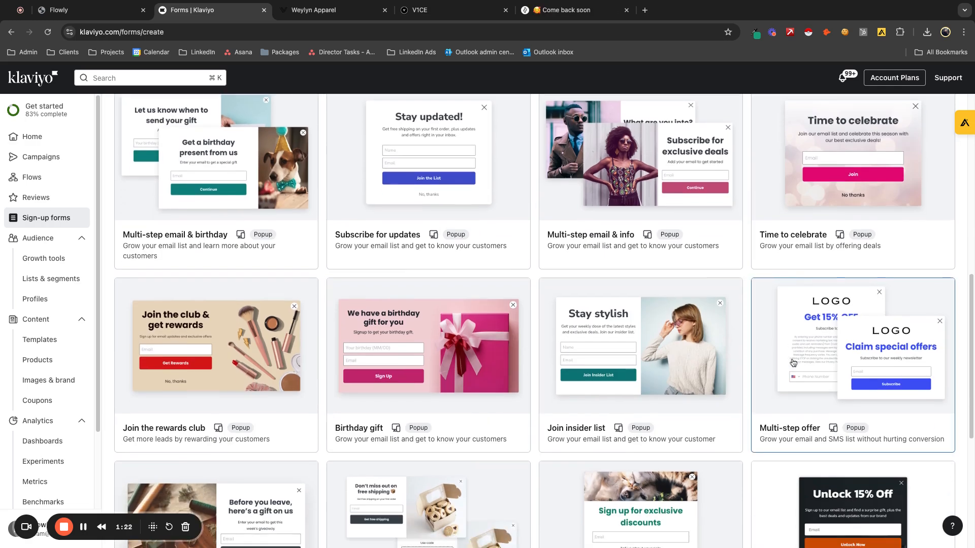
scroll(586, 457, "down", 5)
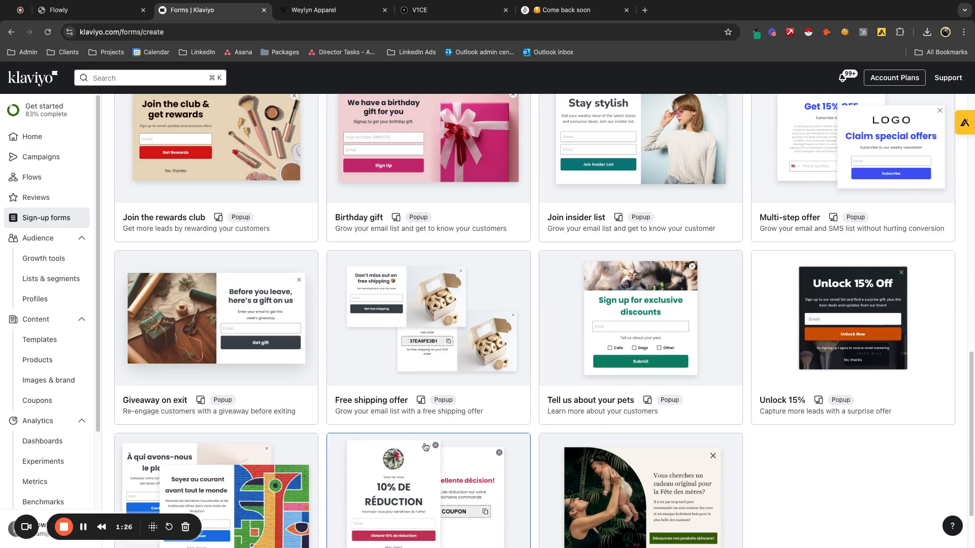
scroll(525, 388, "up", 10)
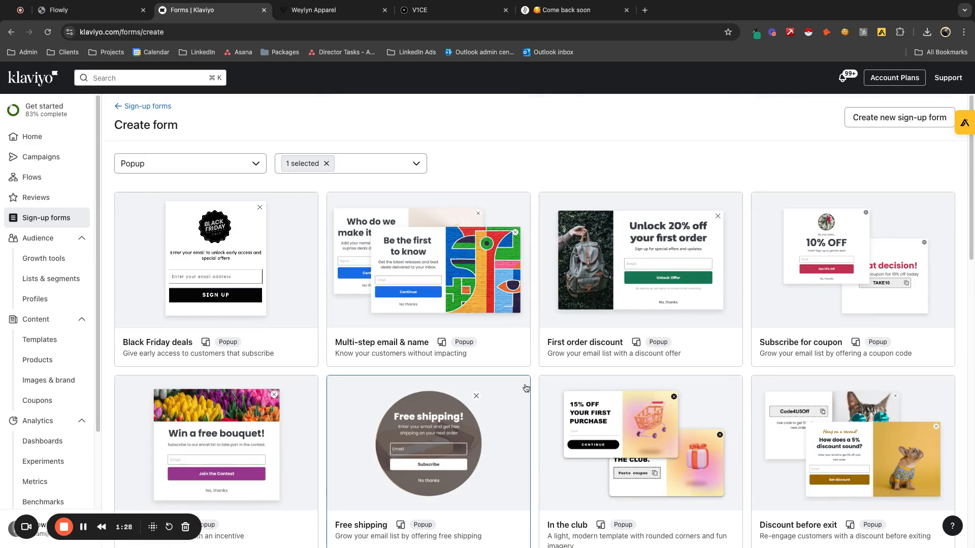
- Create a form from the Discount before exit template, using Email List as the subscriber list and keeping the teaser included
scroll(854, 455, "down", 3)
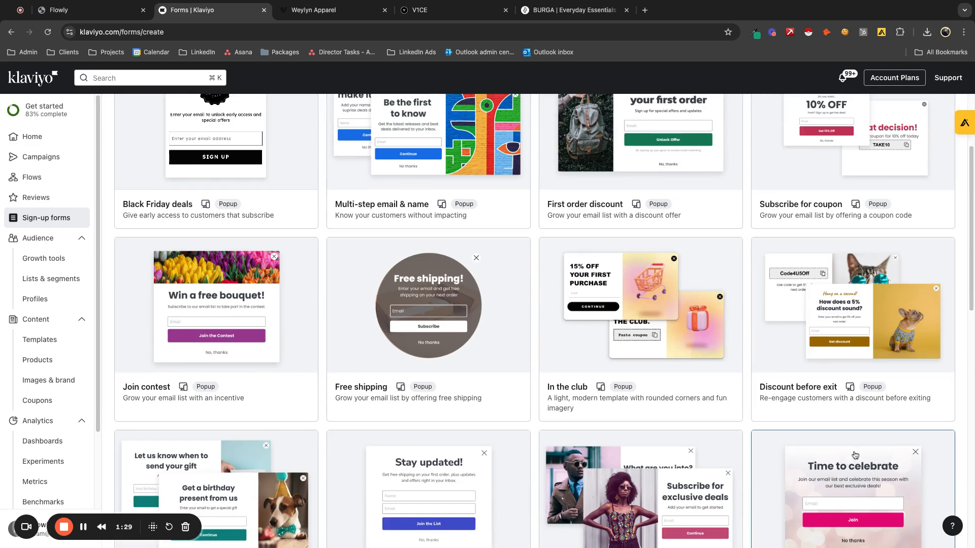
left_click(784, 352)
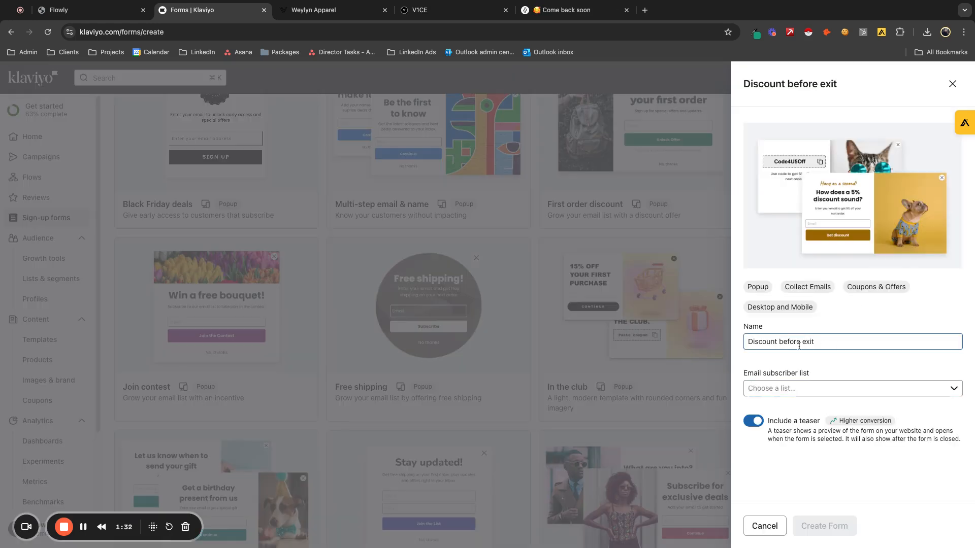
left_click(814, 388)
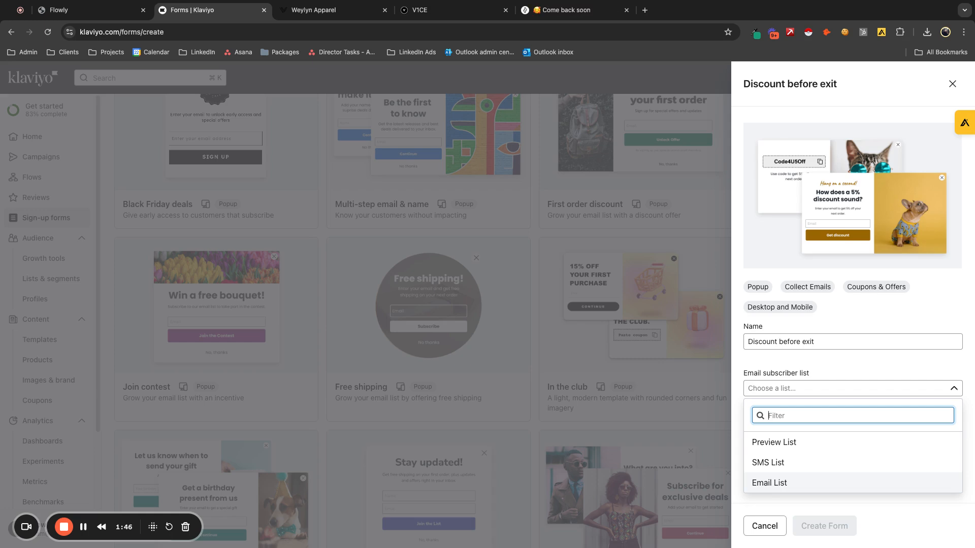
left_click(770, 483)
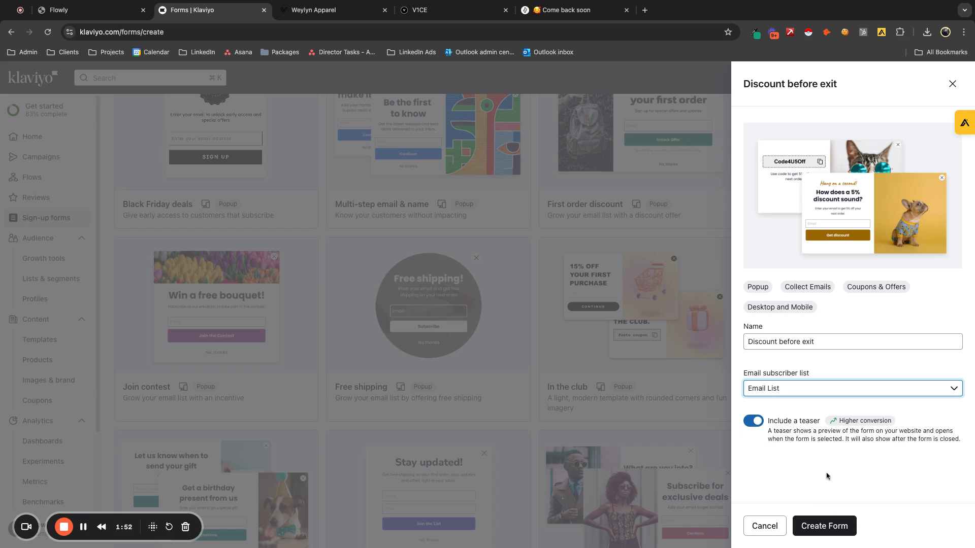
left_click(836, 529)
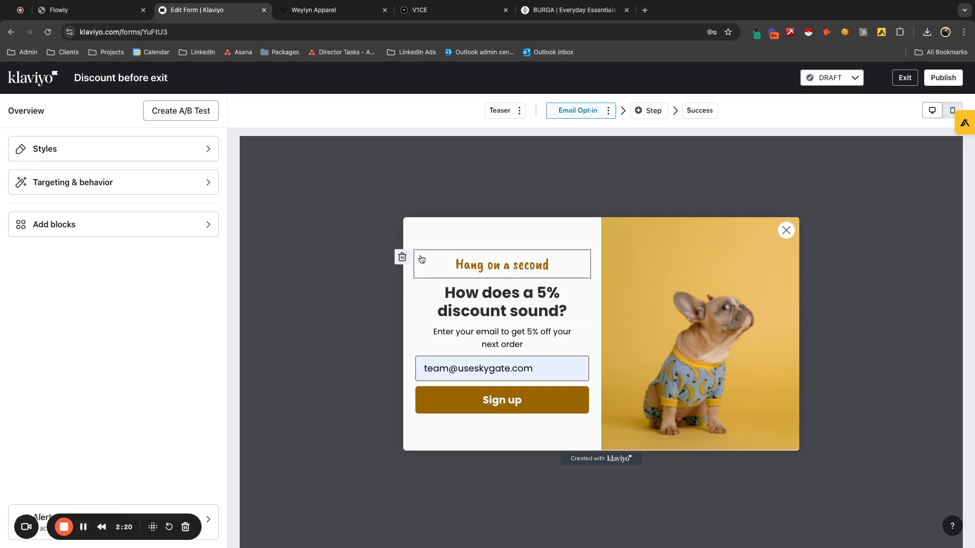
- Delete the "Hang on a second" text block from the Email Opt-in step
left_click(402, 258)
left_click(644, 331)
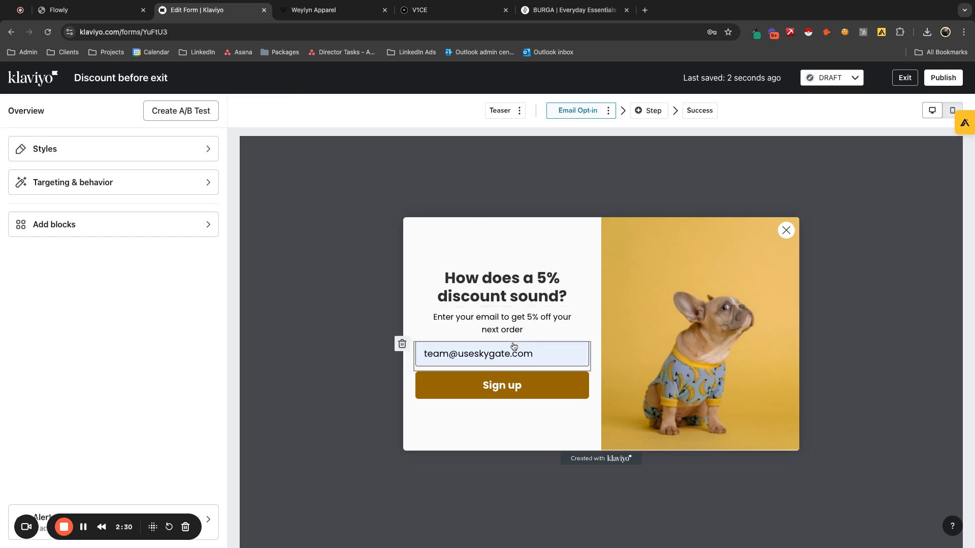
- Open the form's teaser and check how it looks on mobile and on desktop
left_click(493, 112)
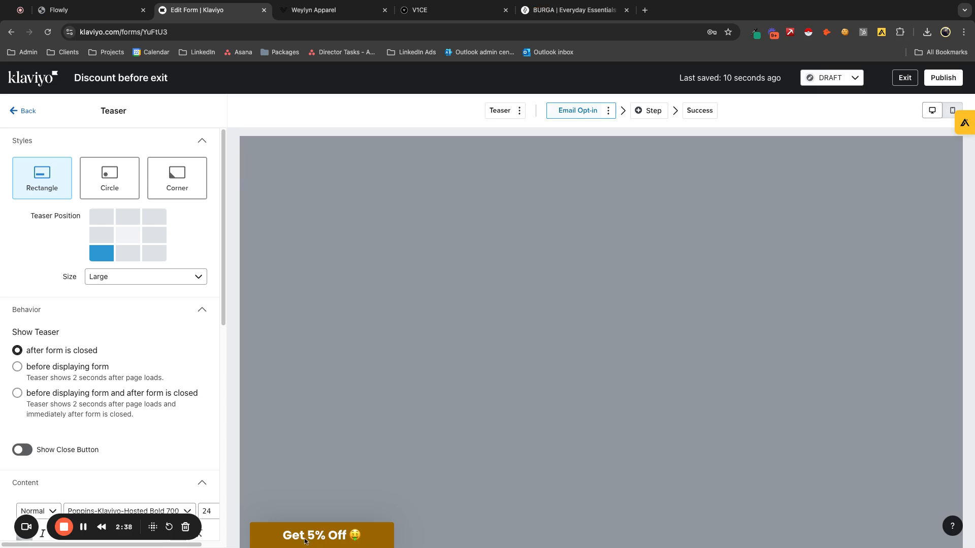
left_click(947, 111)
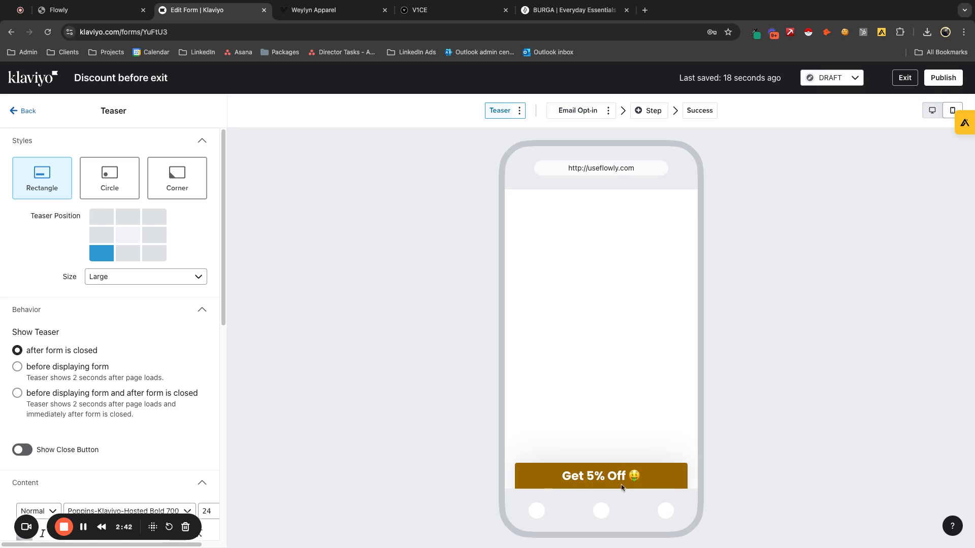
left_click(932, 112)
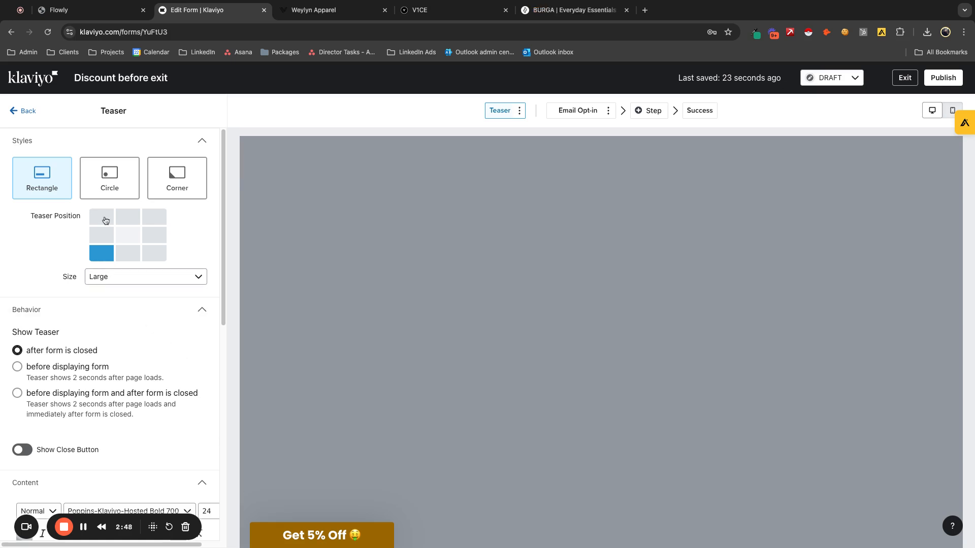
- Try the Circle and Corner teaser styles, then return the teaser to Rectangle
left_click(106, 185)
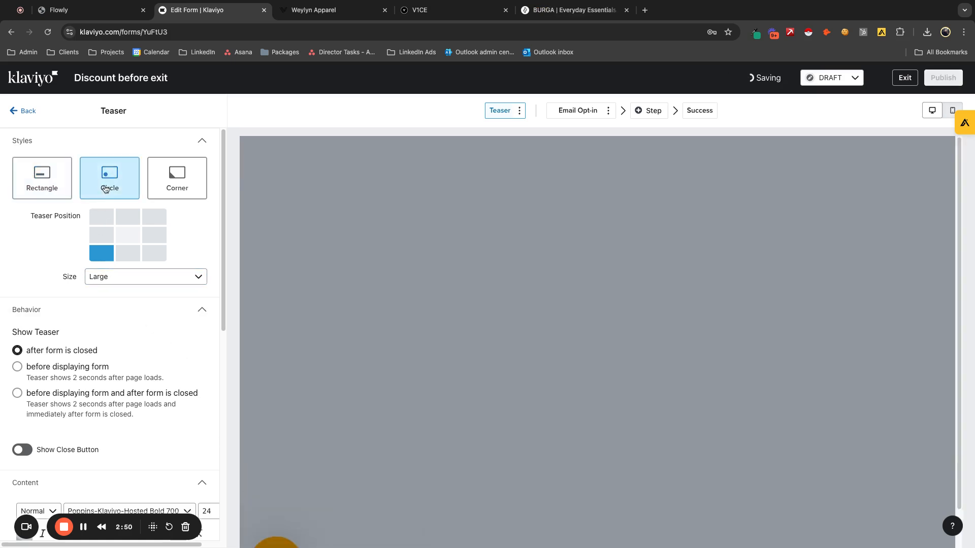
left_click(199, 196)
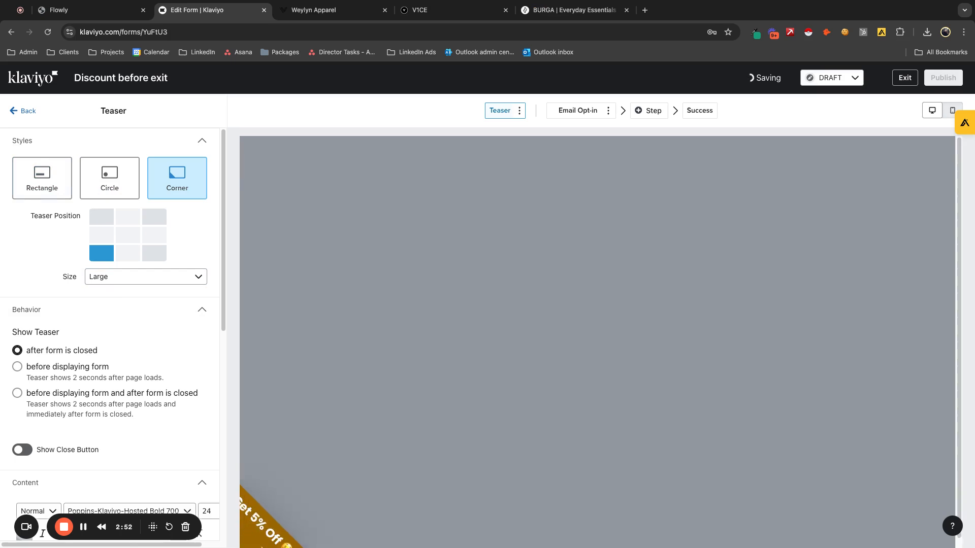
left_click(54, 189)
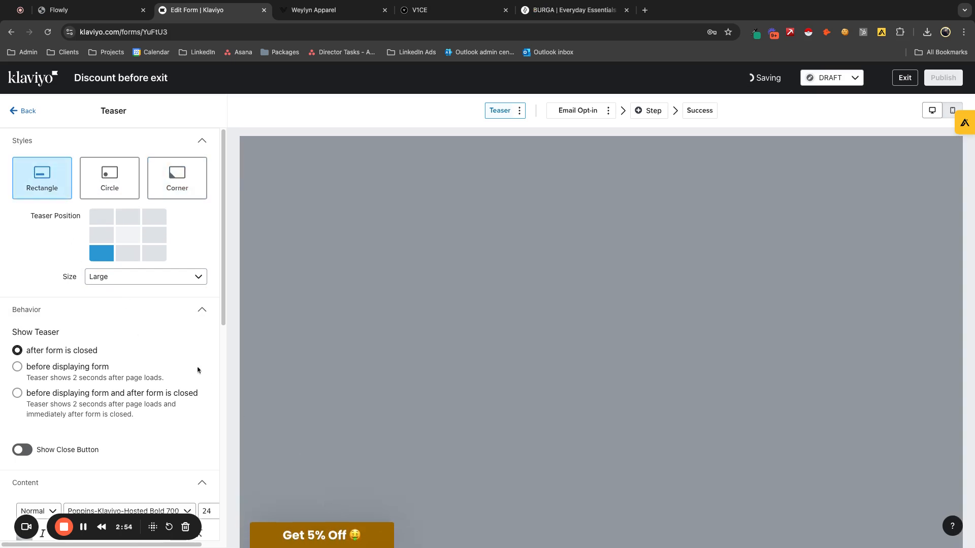
- Try the teaser at top-left, middle-left, middle-right and, in the mobile preview, top-center, and return it to bottom-left
left_click(108, 217)
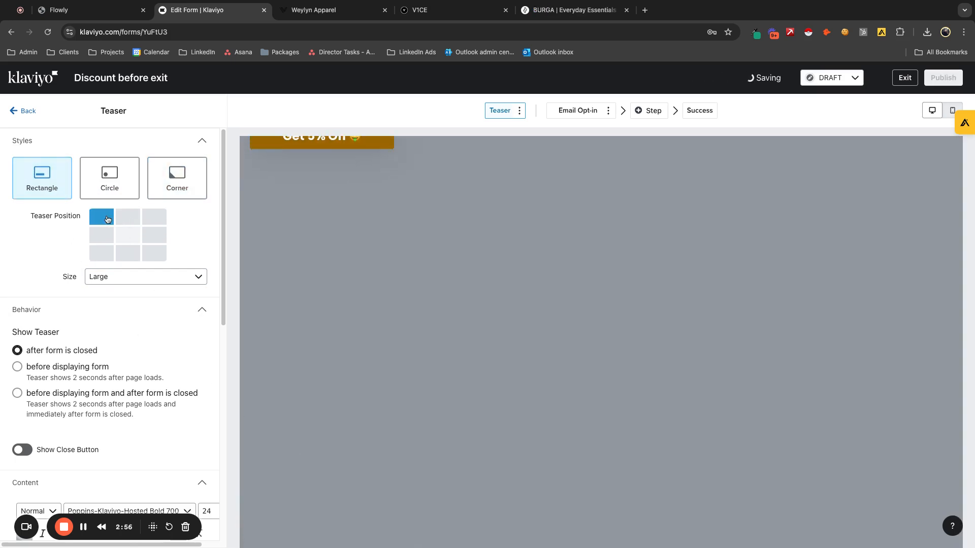
left_click(95, 241)
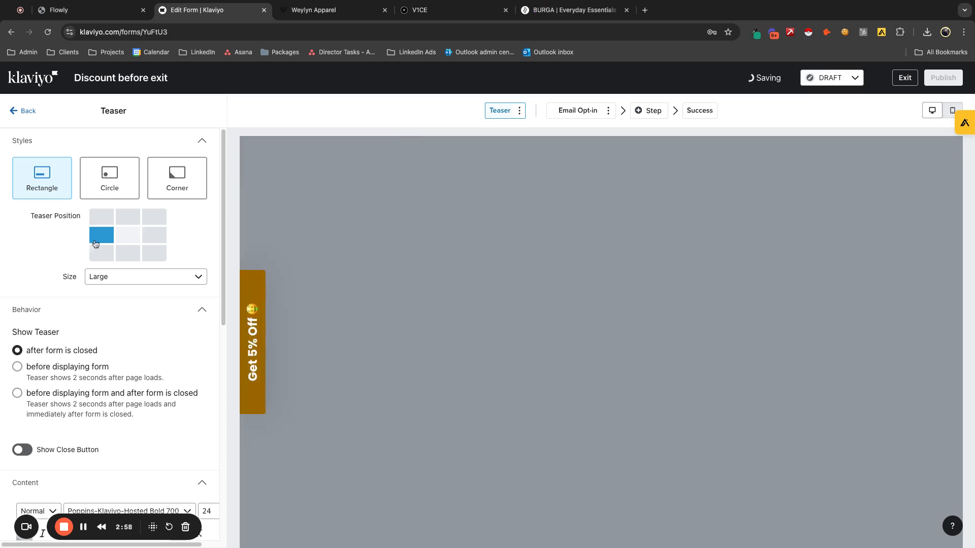
left_click(154, 235)
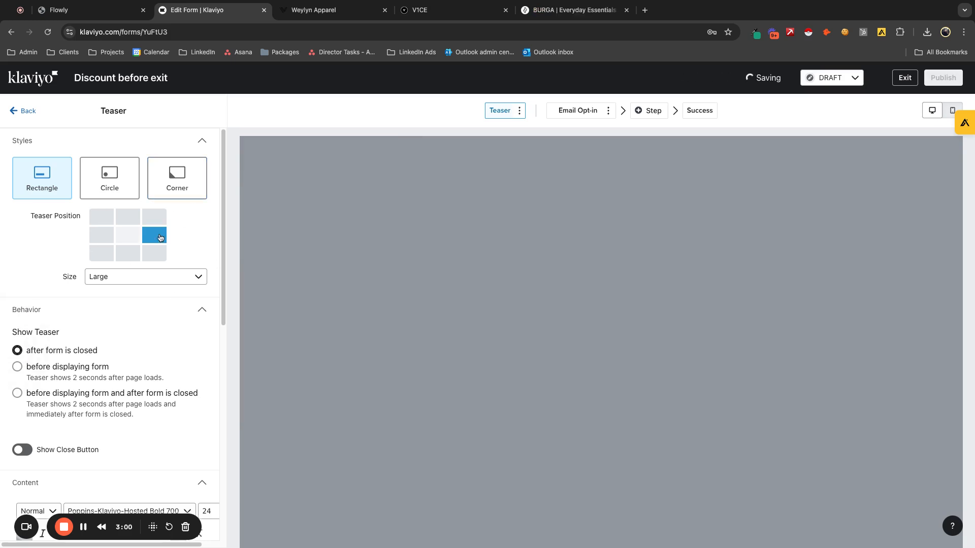
left_click(952, 110)
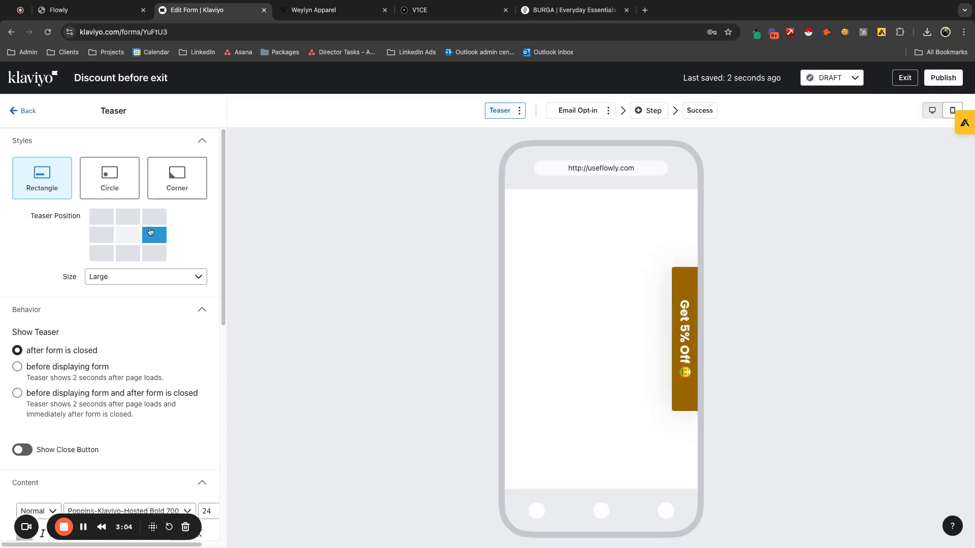
left_click(129, 217)
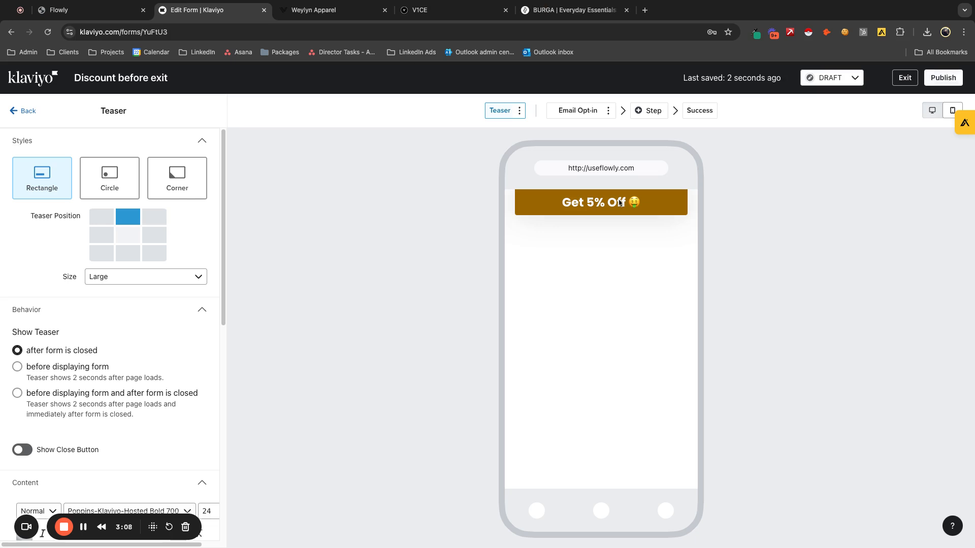
left_click(98, 256)
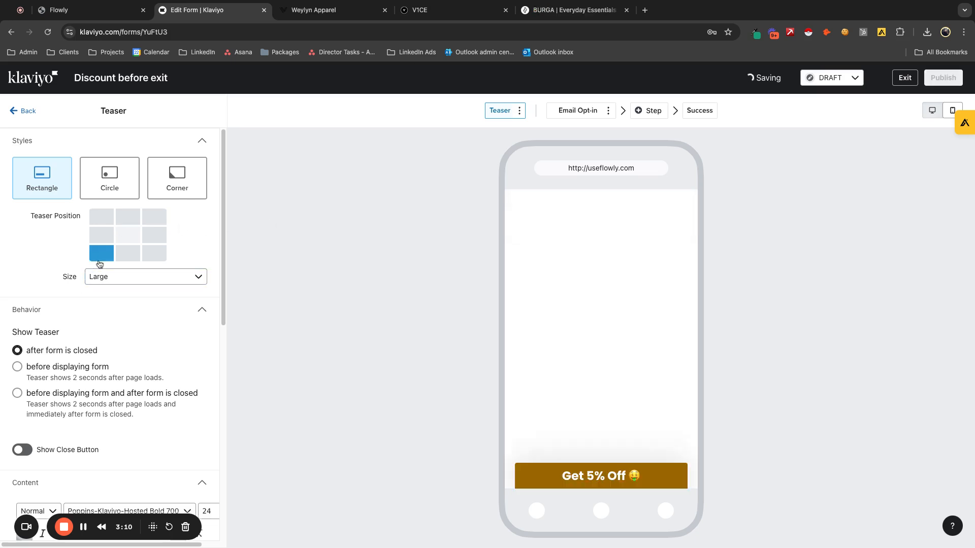
- Try the Small teaser size in the mobile and desktop previews, and set the size back to Large
left_click(167, 276)
left_click(127, 335)
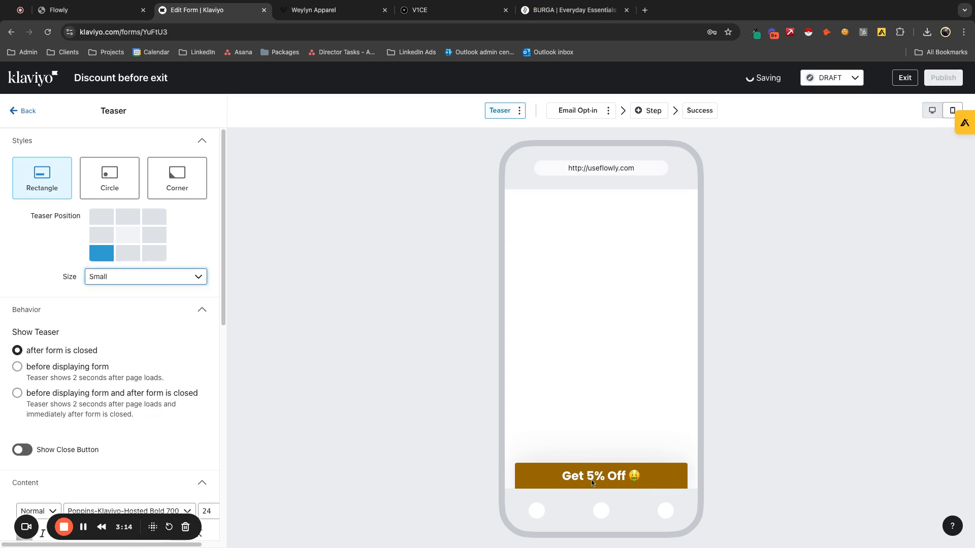
left_click(932, 110)
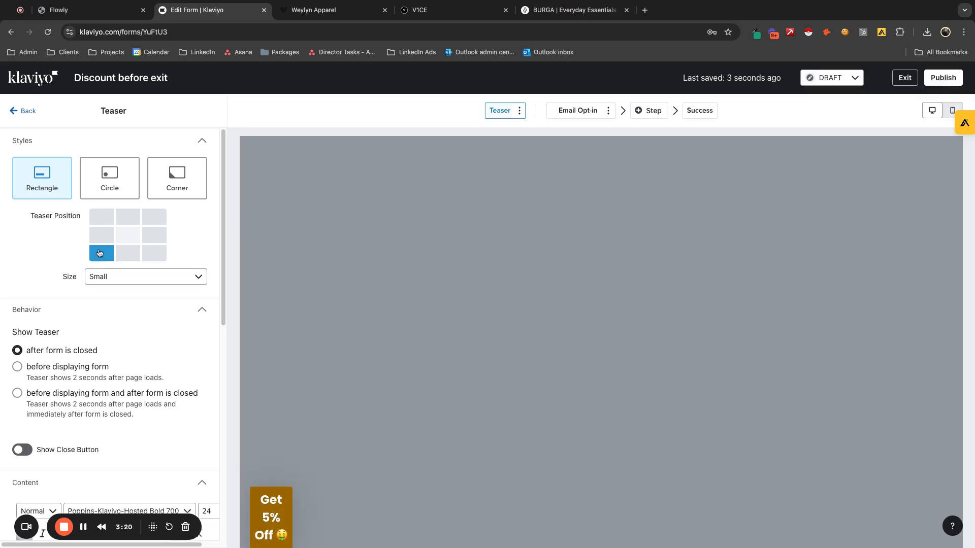
left_click(102, 277)
left_click(122, 377)
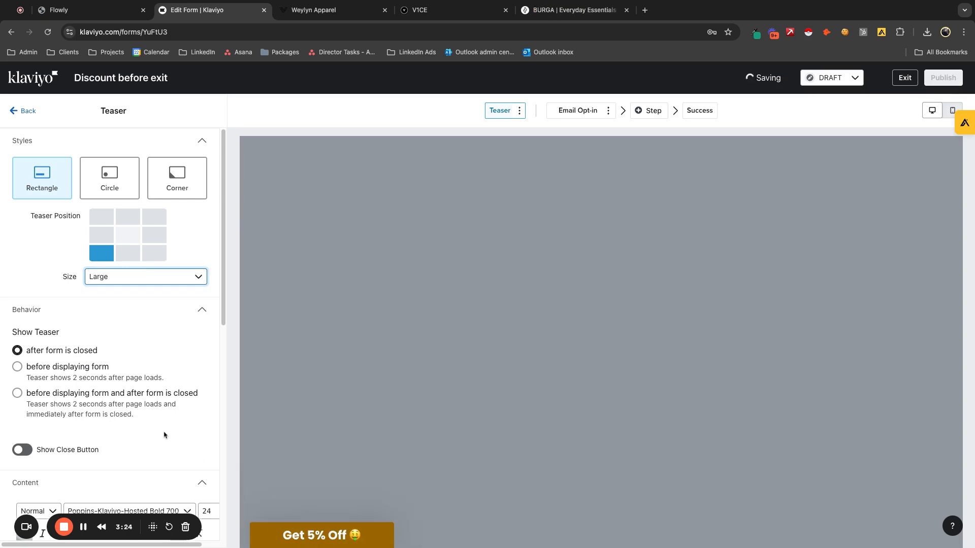
- Try the close button on the teaser and switch it back off
scroll(144, 418, "down", 1)
scroll(144, 418, "down", 1)
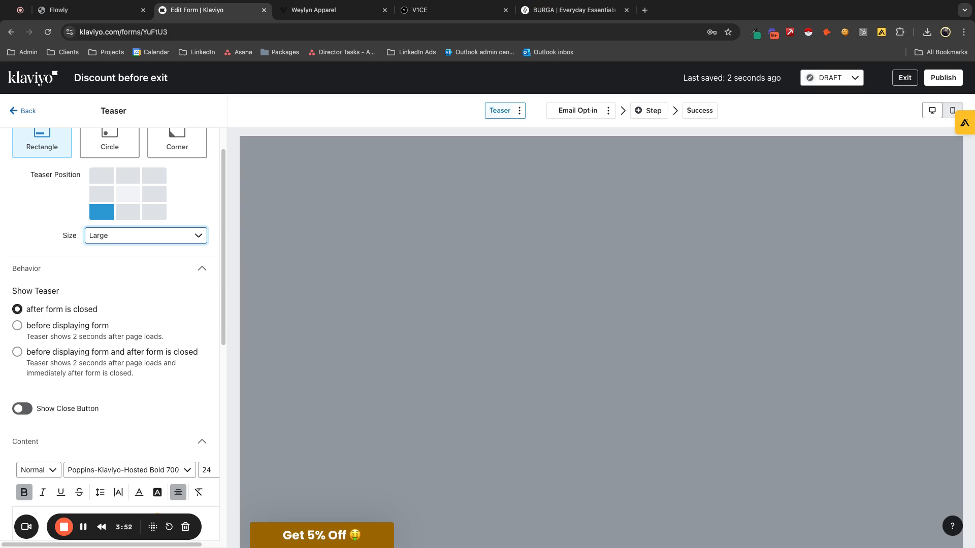
scroll(112, 365, "down", 1)
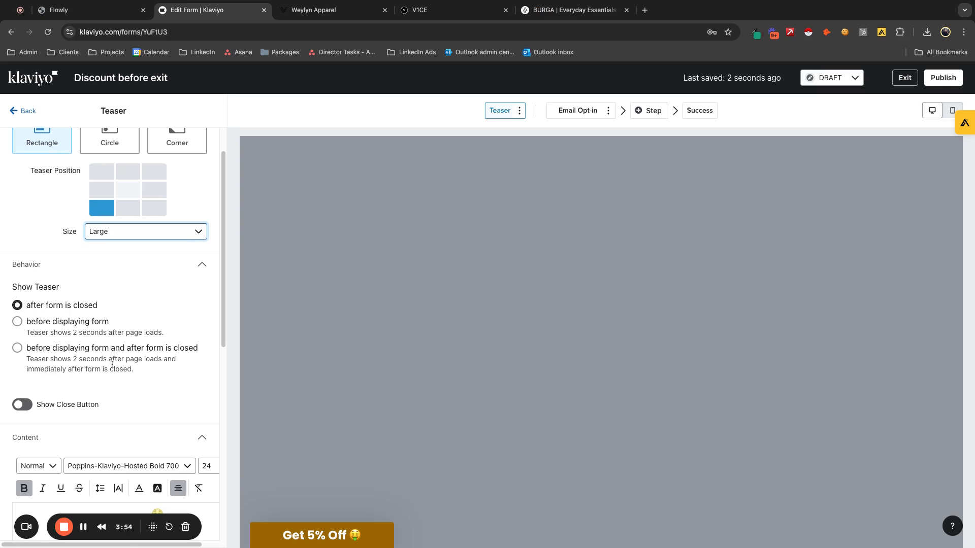
left_click(25, 399)
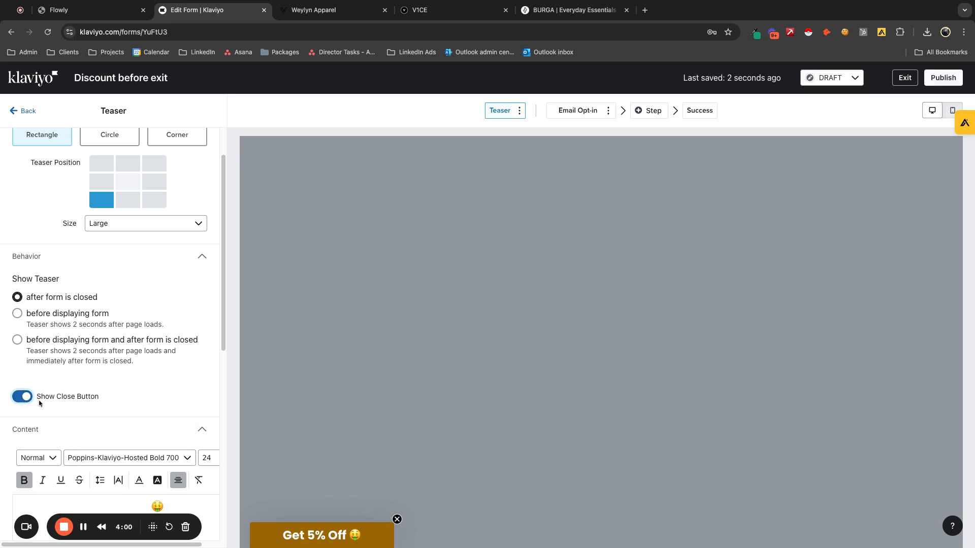
left_click(22, 396)
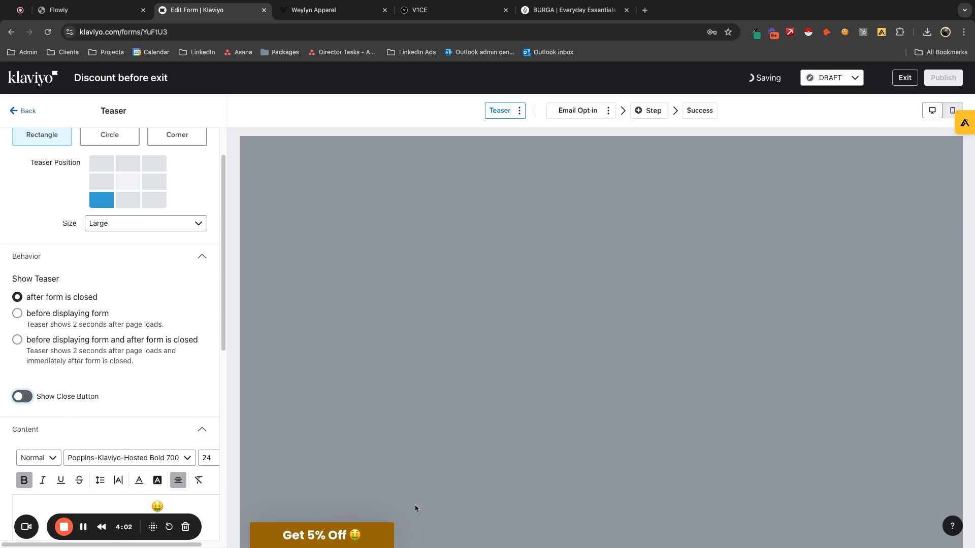
- Set the color of the teaser's "Get 5% Off" text to black, hex 000000
scroll(145, 429, "down", 3)
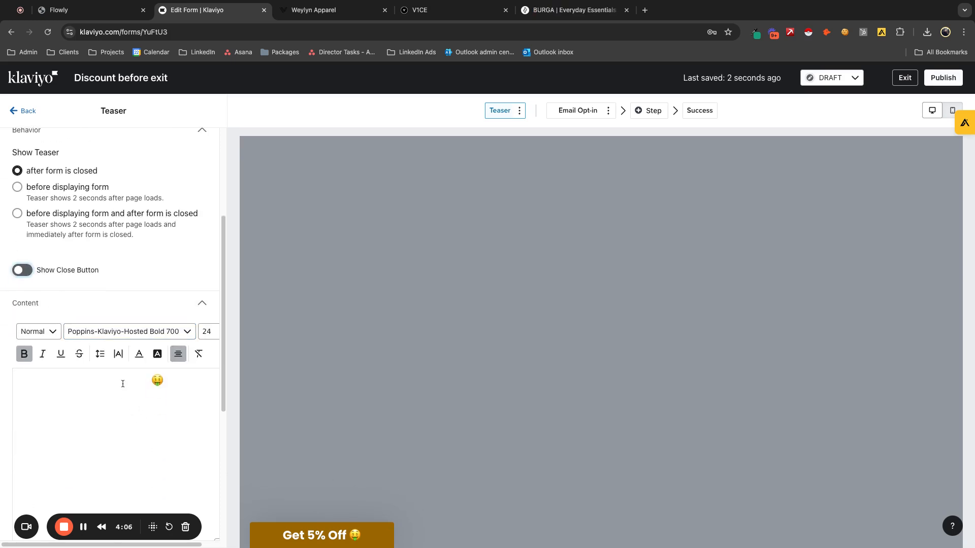
left_click_drag(150, 382, 85, 380)
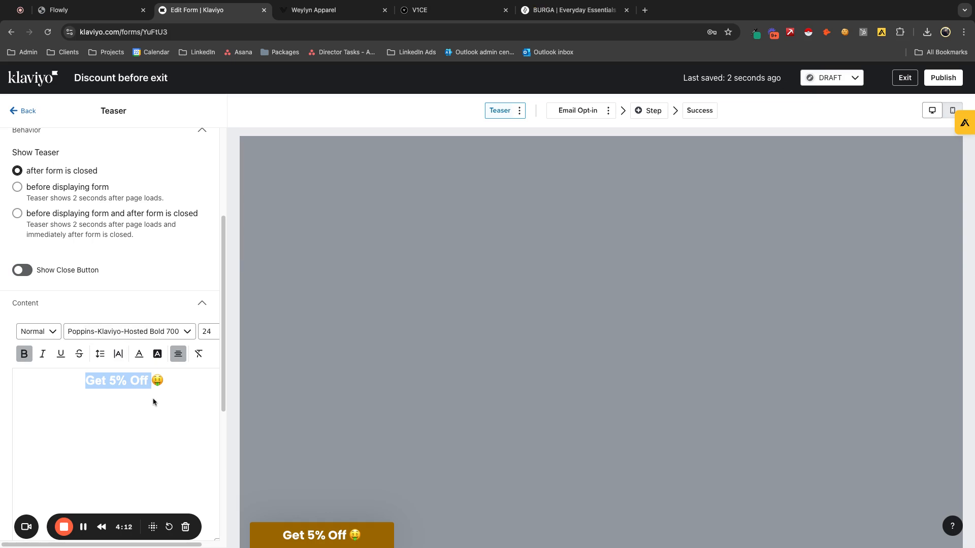
left_click(139, 354)
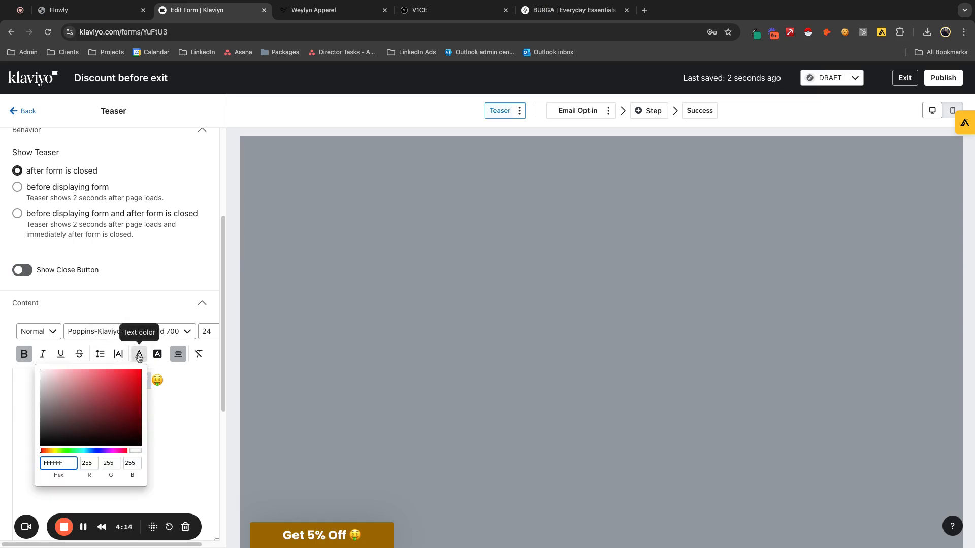
double_click(69, 461)
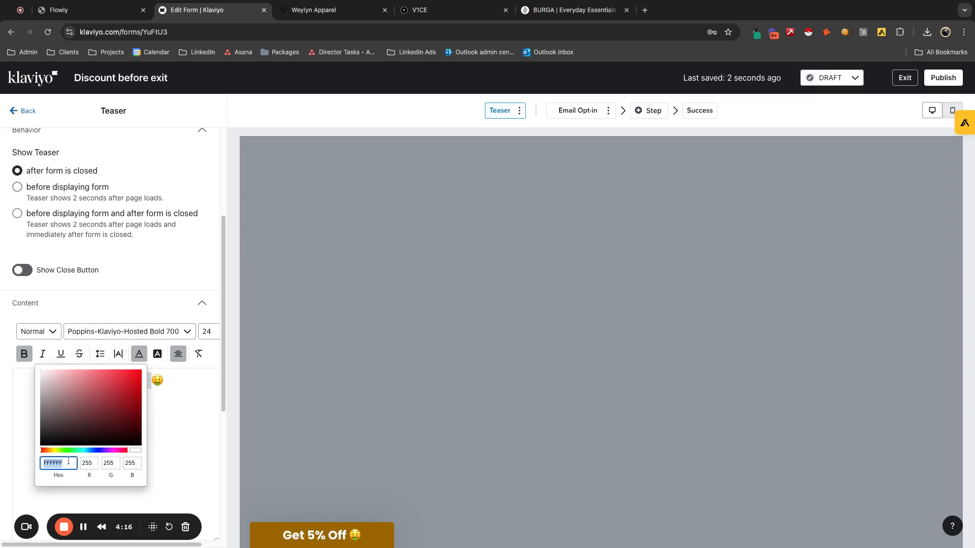
type("000000")
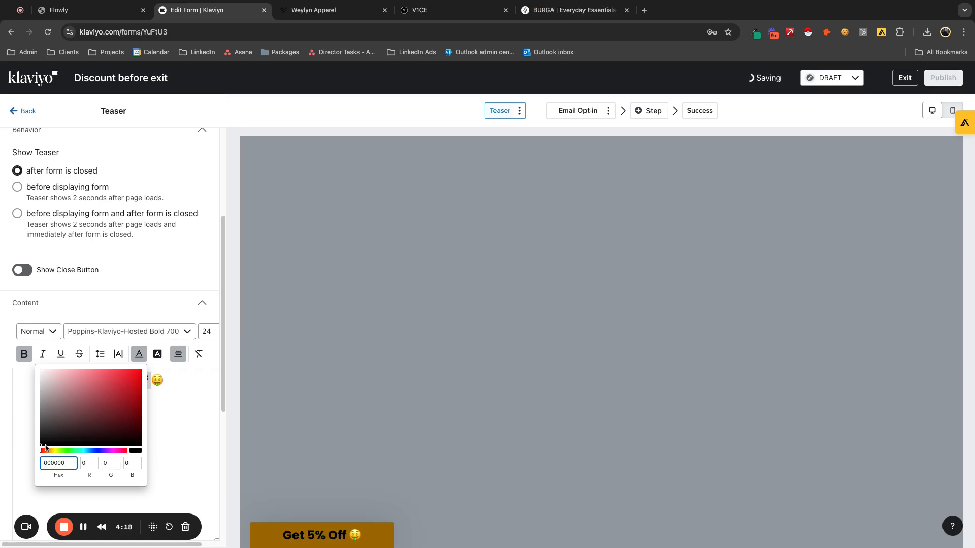
left_click(179, 380)
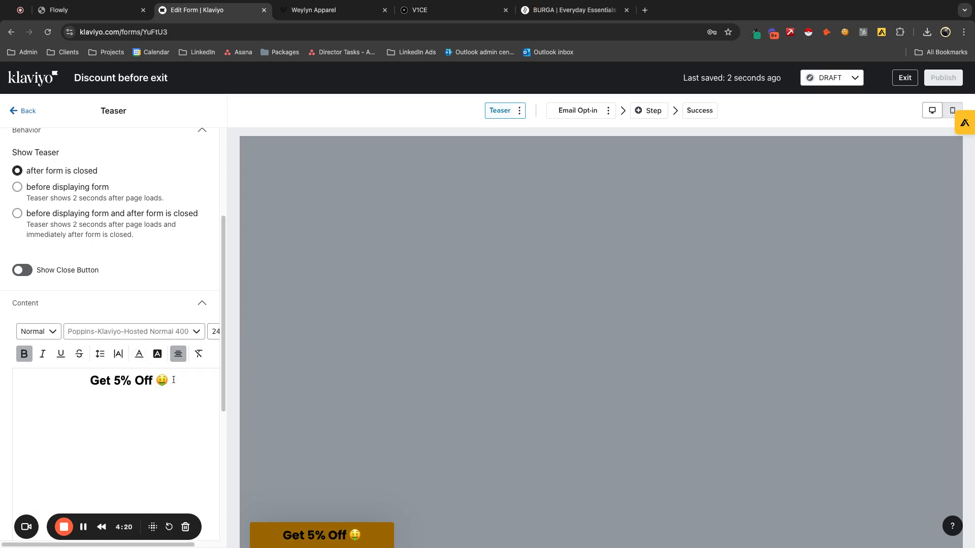
- Change the discount in the teaser text so it reads "Get 10% Off"
left_click(121, 380)
key("BackSpace")
type("10")
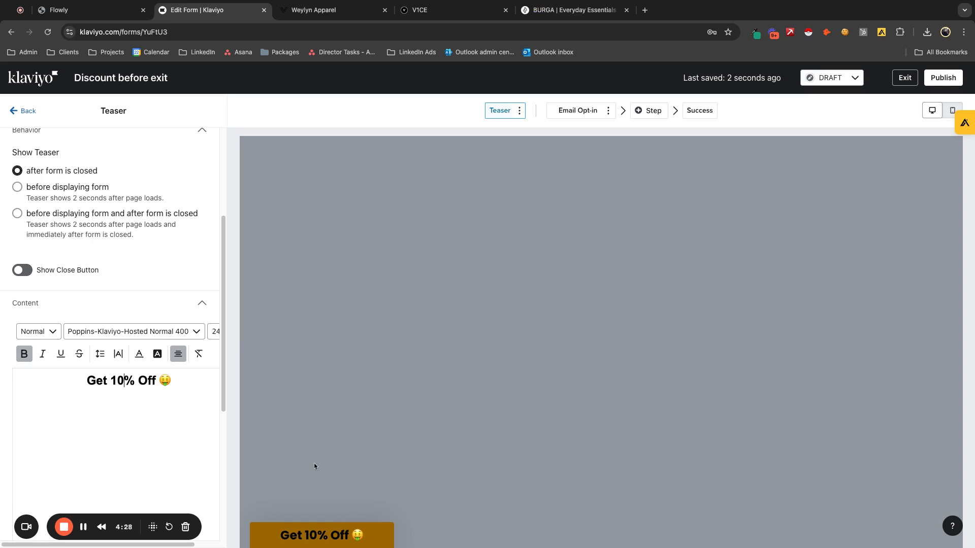
left_click(159, 355)
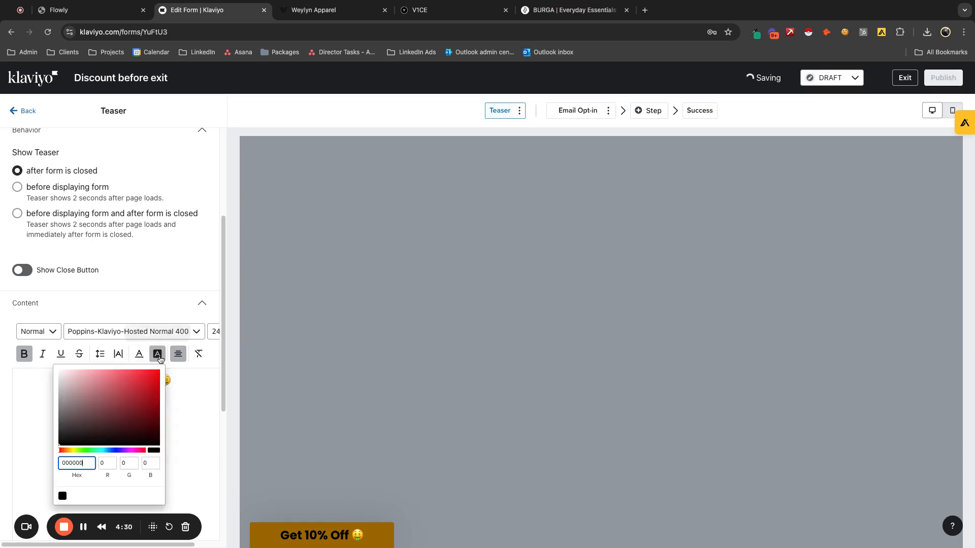
left_click(175, 402)
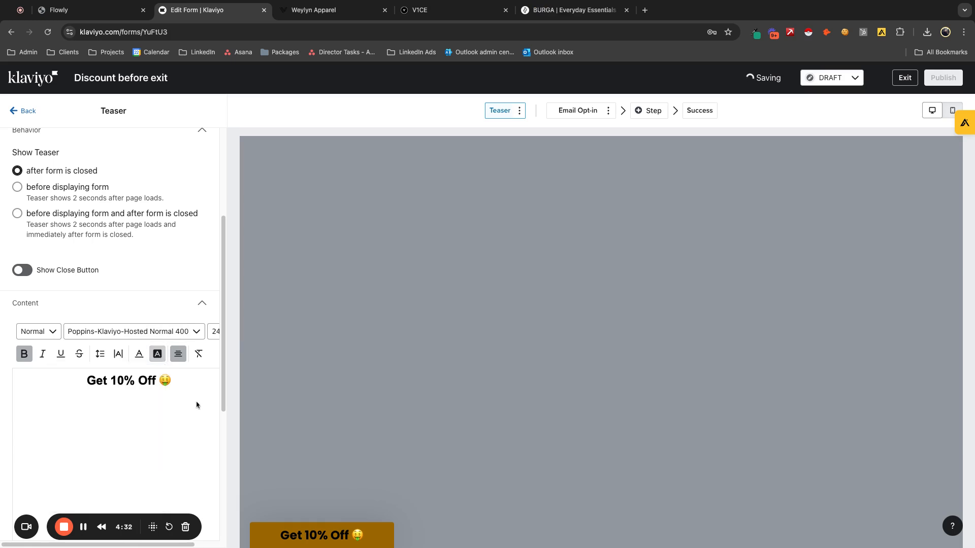
- Set the teaser's background color to bright red, hex FF0404
scroll(208, 426, "down", 5)
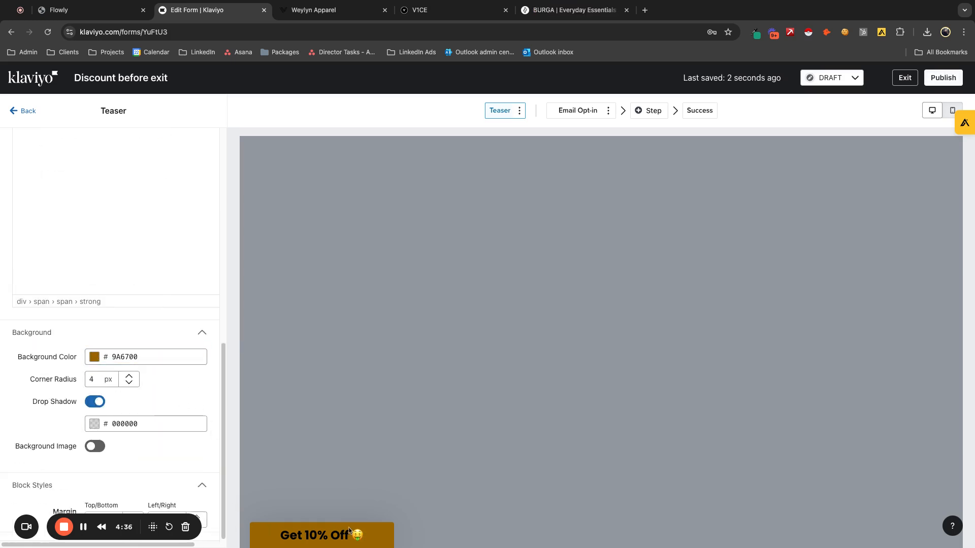
left_click(100, 359)
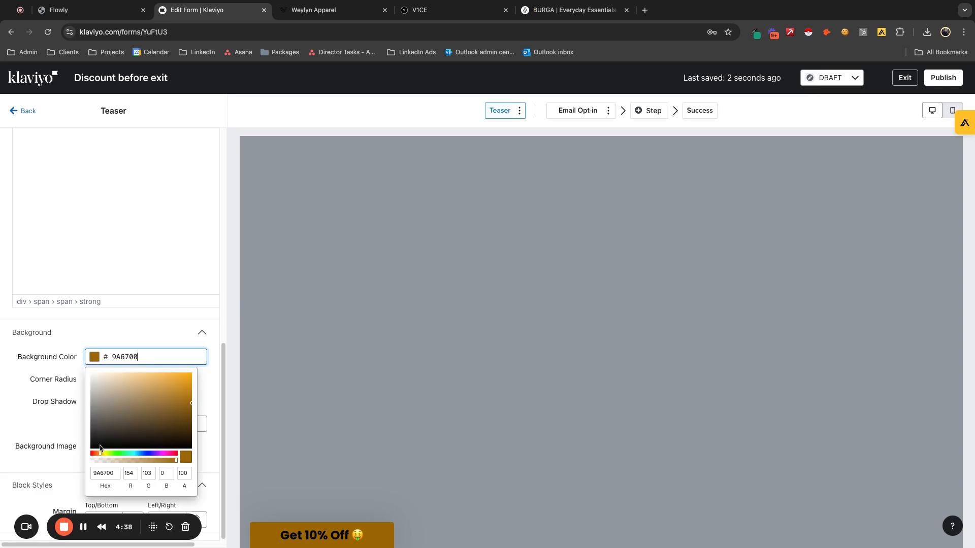
left_click_drag(101, 456, 192, 373)
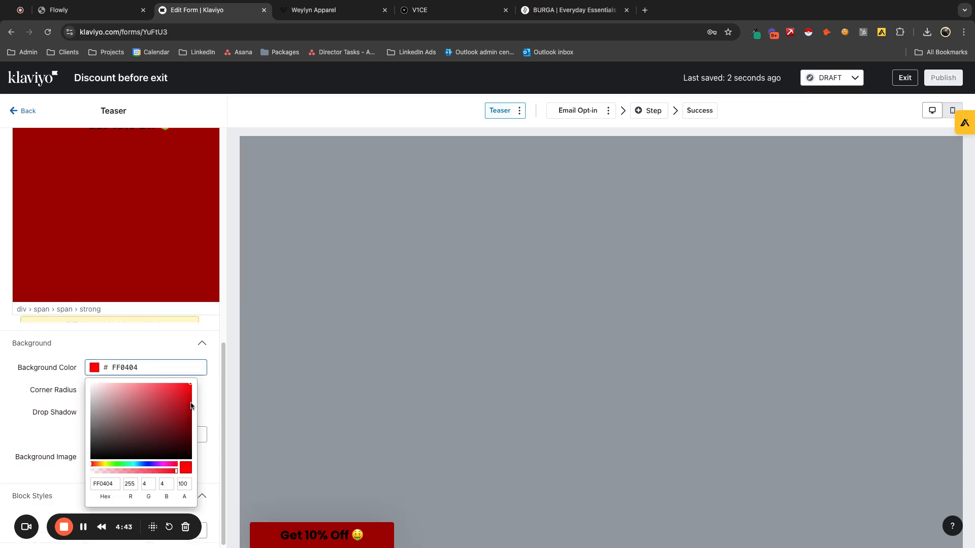
- Set the color of the teaser's "Get 10% Off" text to white, hex ffffff
scroll(184, 401, "up", 8)
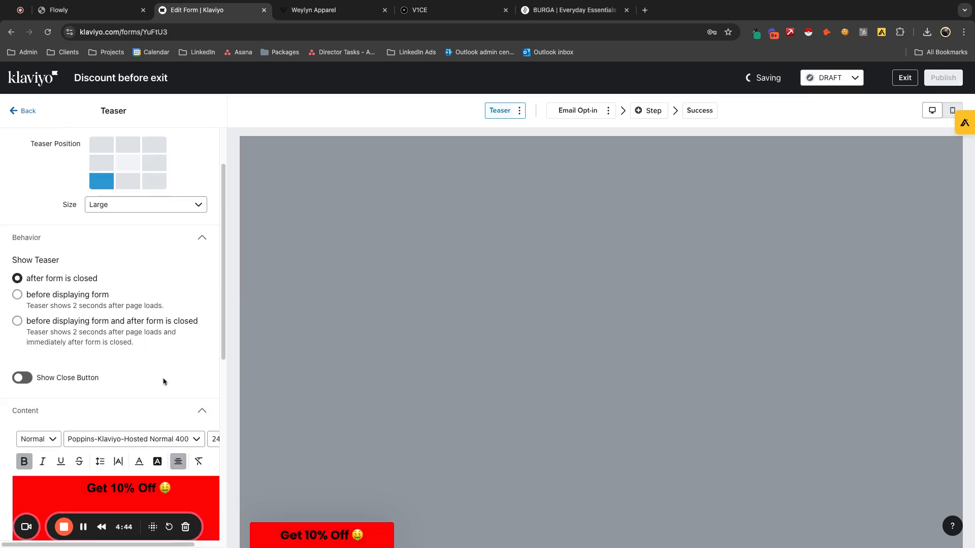
scroll(127, 325, "down", 3)
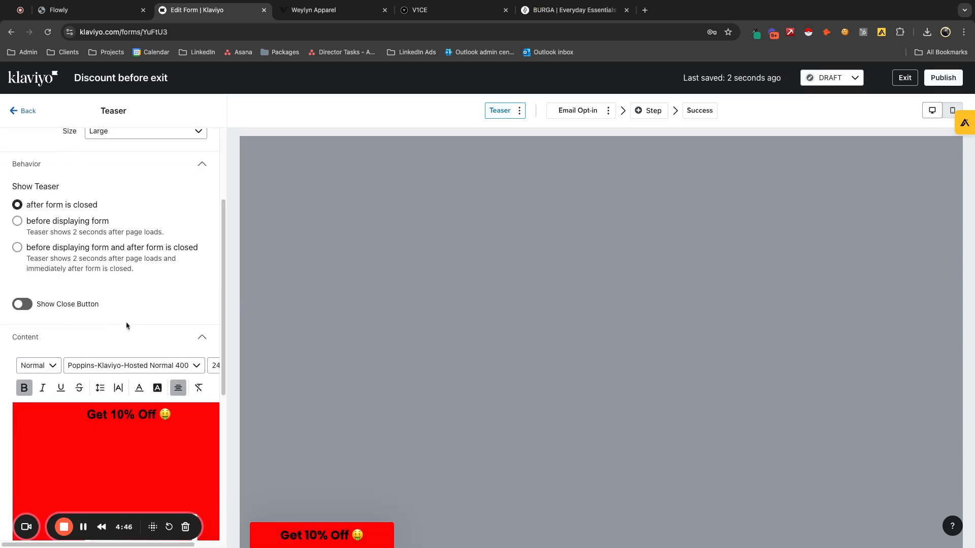
scroll(126, 325, "down", 3)
left_click(130, 347)
left_click_drag(155, 312, 89, 313)
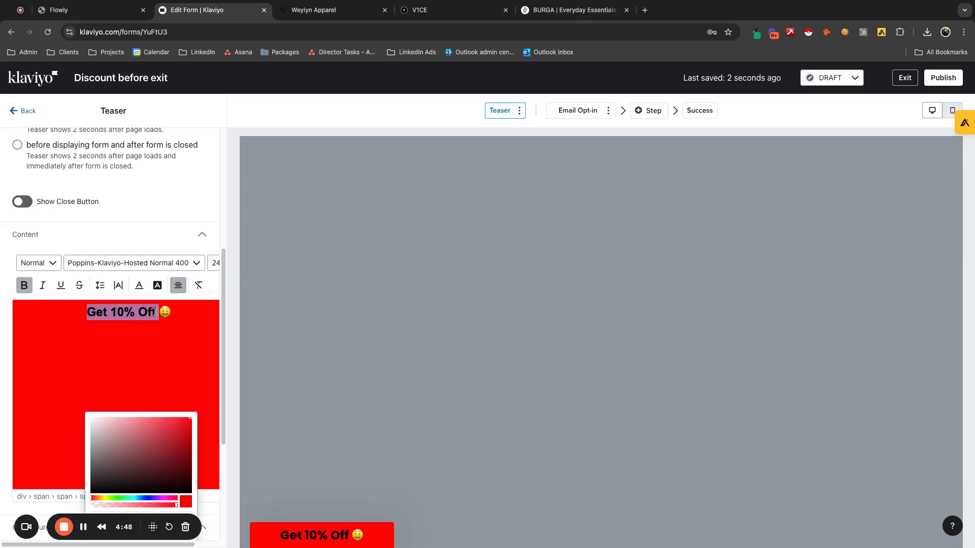
left_click(211, 504)
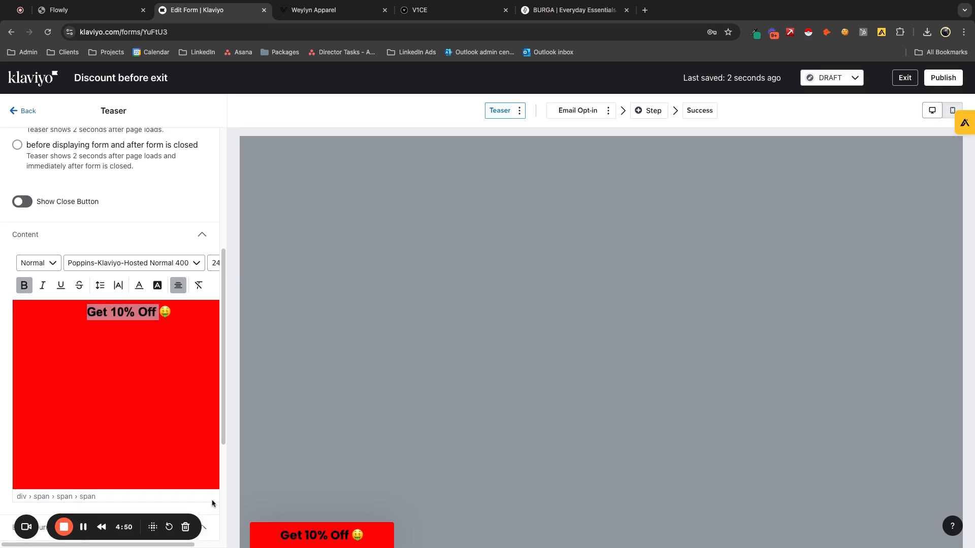
scroll(210, 459, "down", 1)
left_click(138, 260)
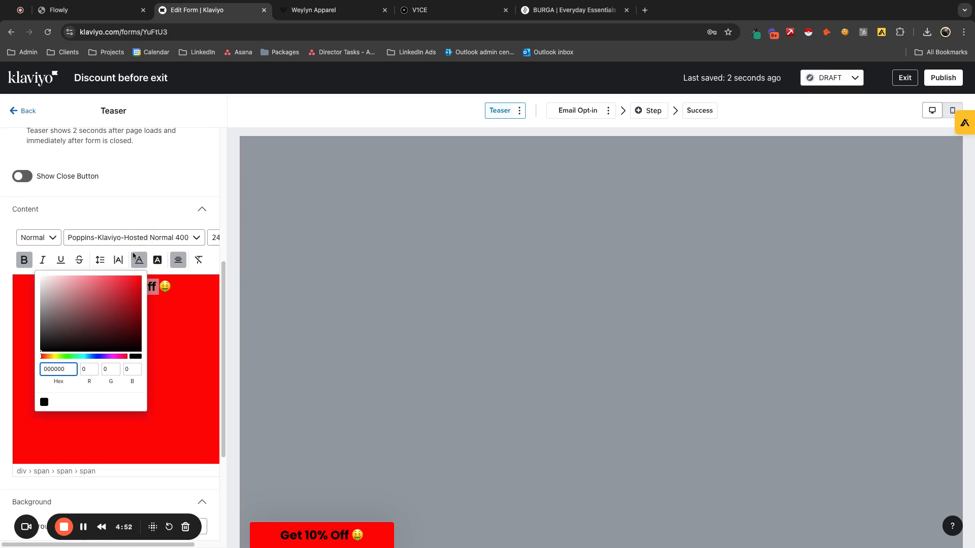
double_click(68, 367)
type("ffffff")
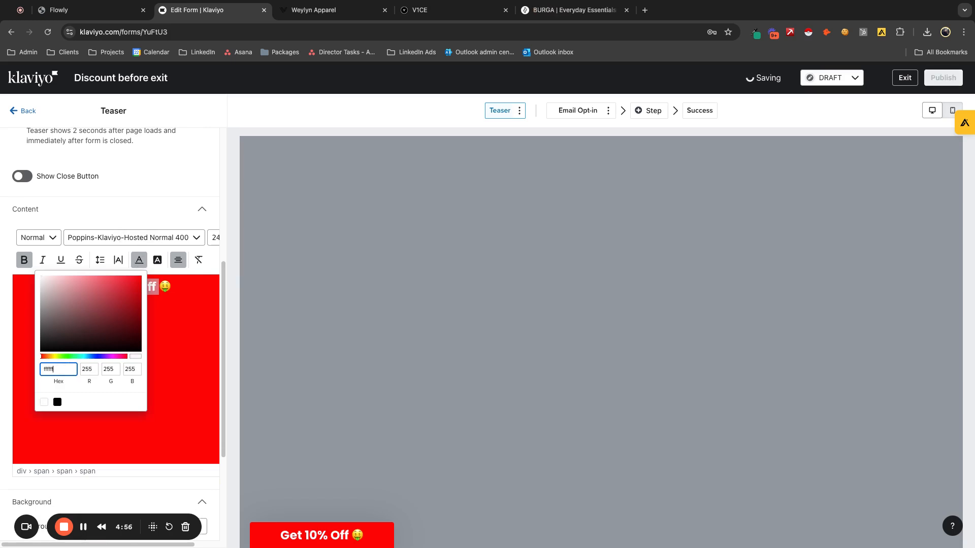
left_click(207, 352)
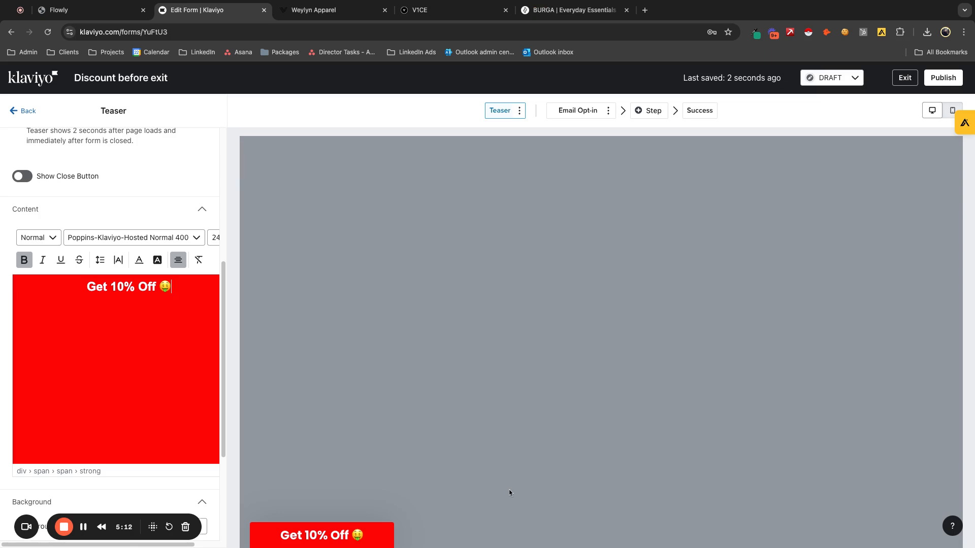
- Look over the form's Email Opt-in and Success steps and return to the Email Opt-in step
left_click(569, 113)
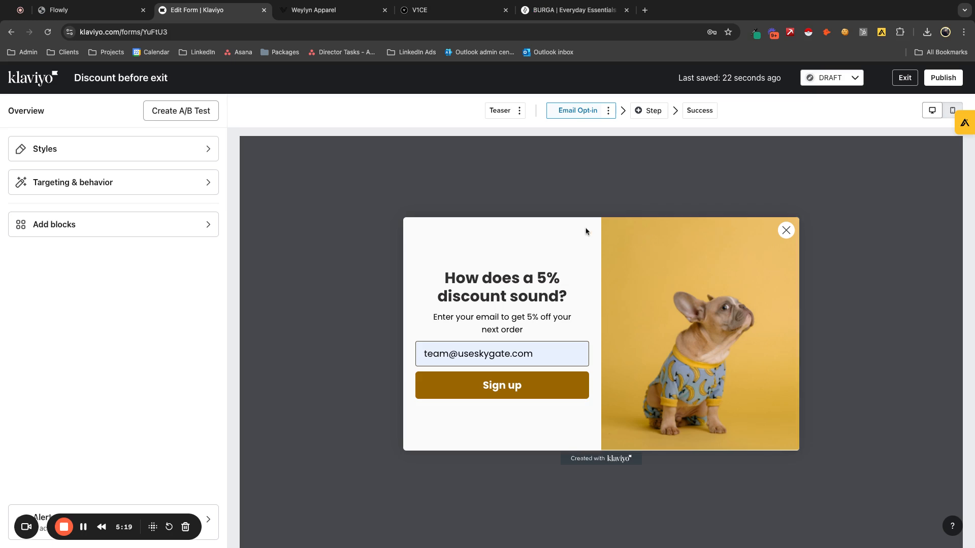
left_click(692, 112)
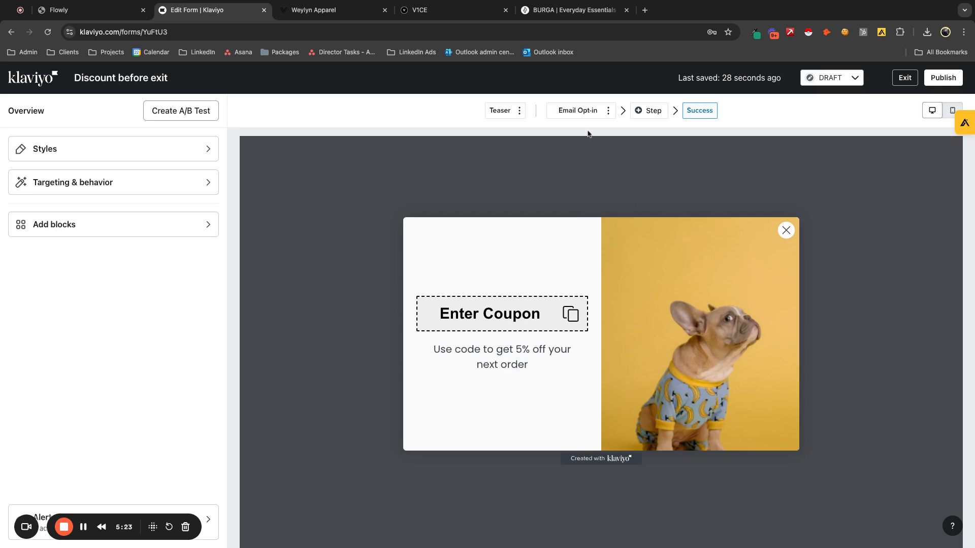
left_click(577, 111)
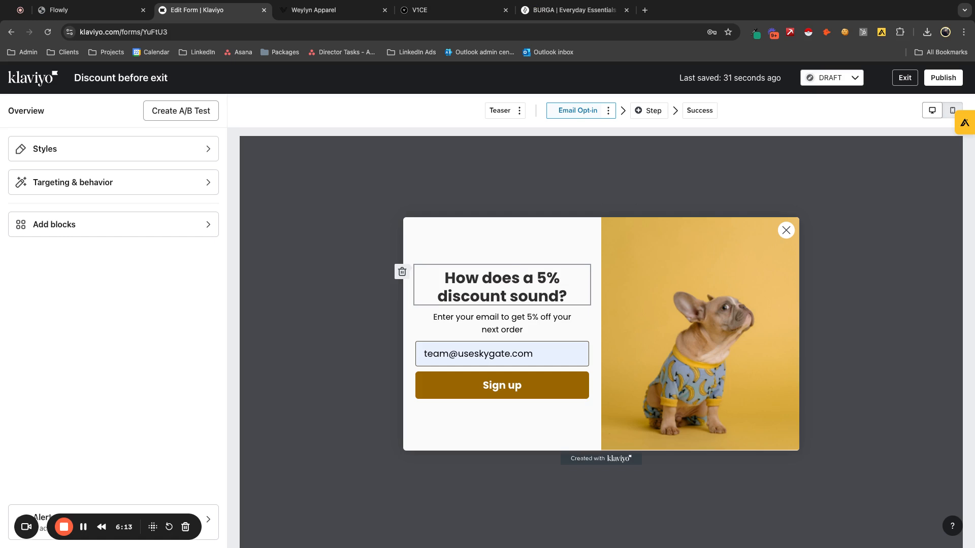
- Replace the heading of the Email Opt-in step with "Get your free mini email course"
left_click(496, 291)
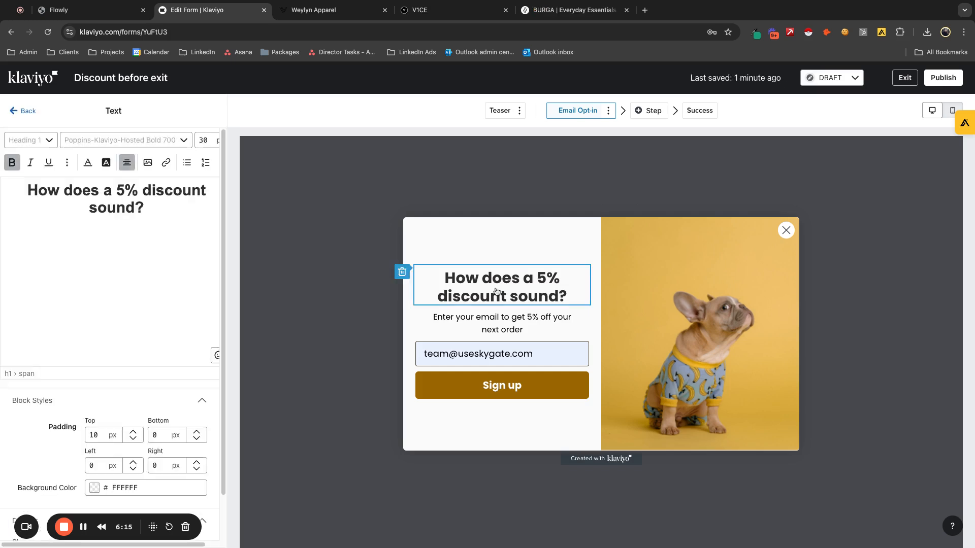
double_click(139, 209)
triple_click(138, 209)
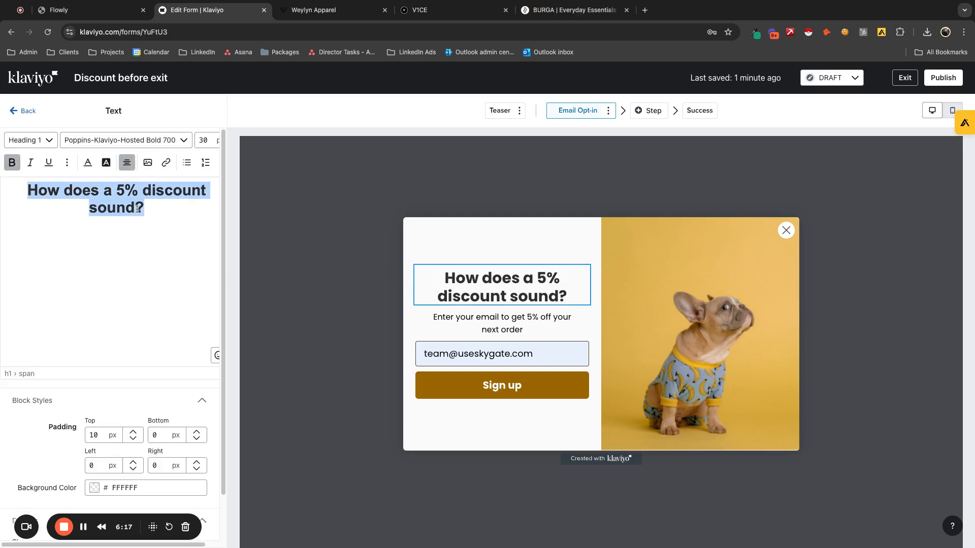
type("Get you")
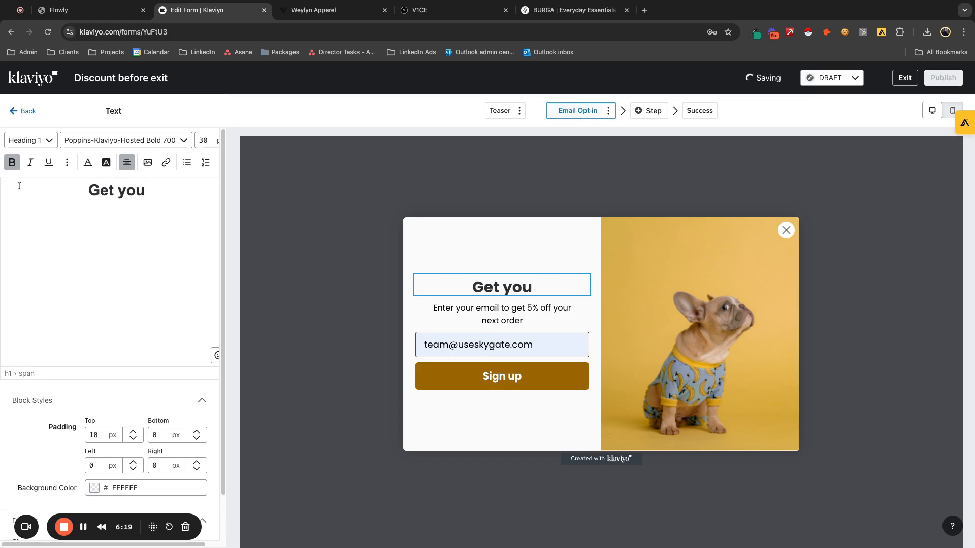
type("r free ")
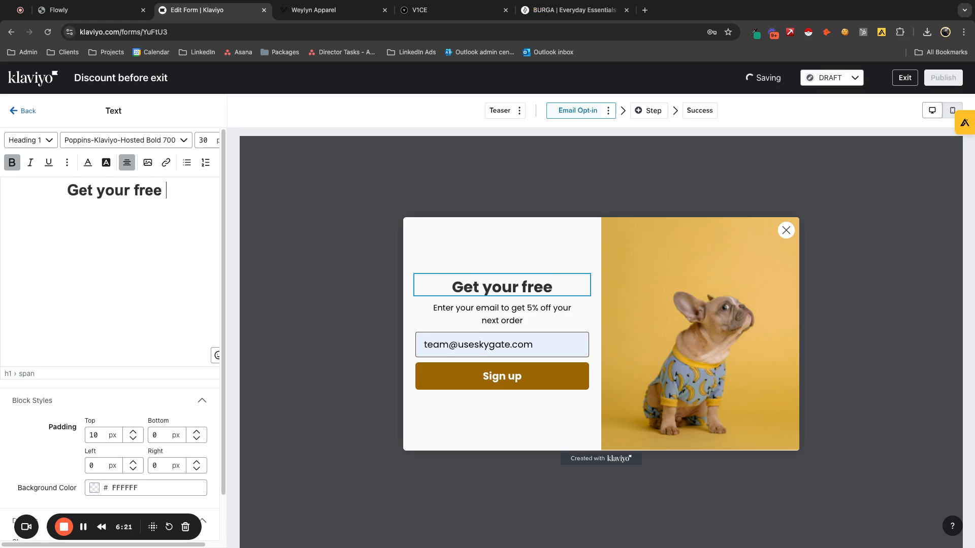
type("mini")
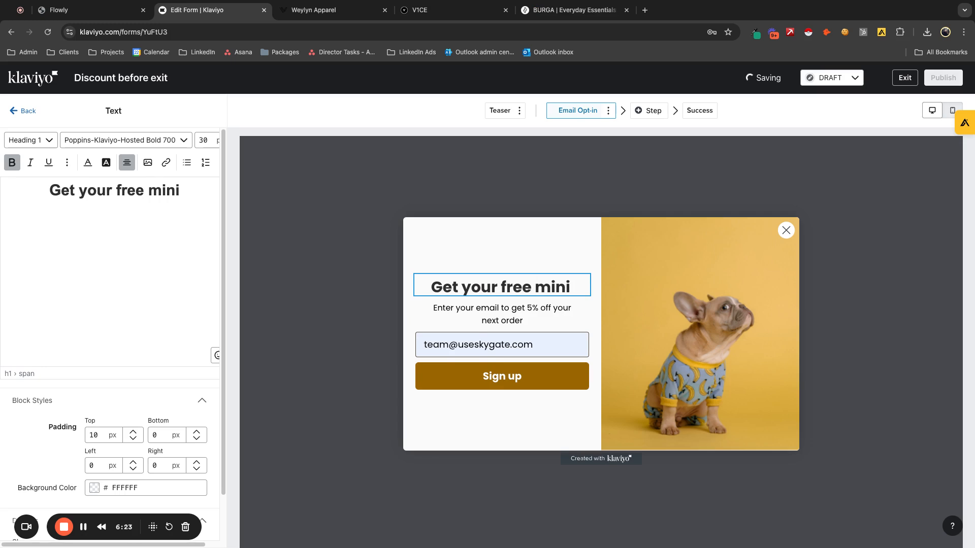
type(" email coure")
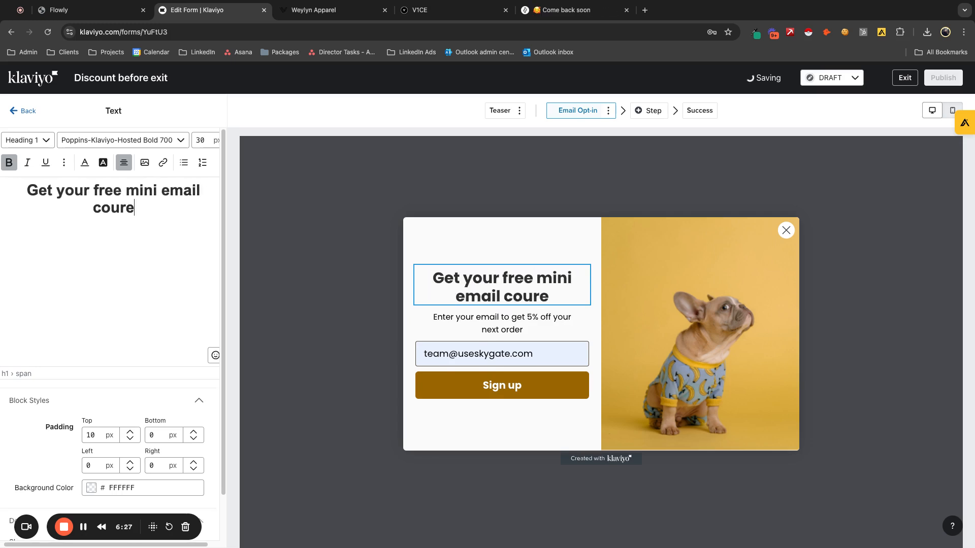
key("Left")
type("s")
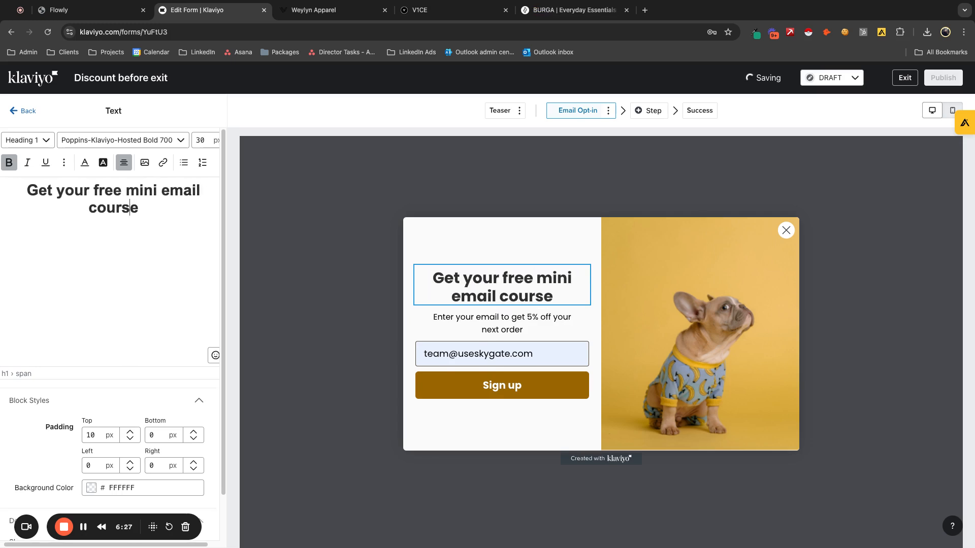
- Rewrite the text below the heading as "Enter your email to get access to the $10k email course for FREE"
left_click(426, 319)
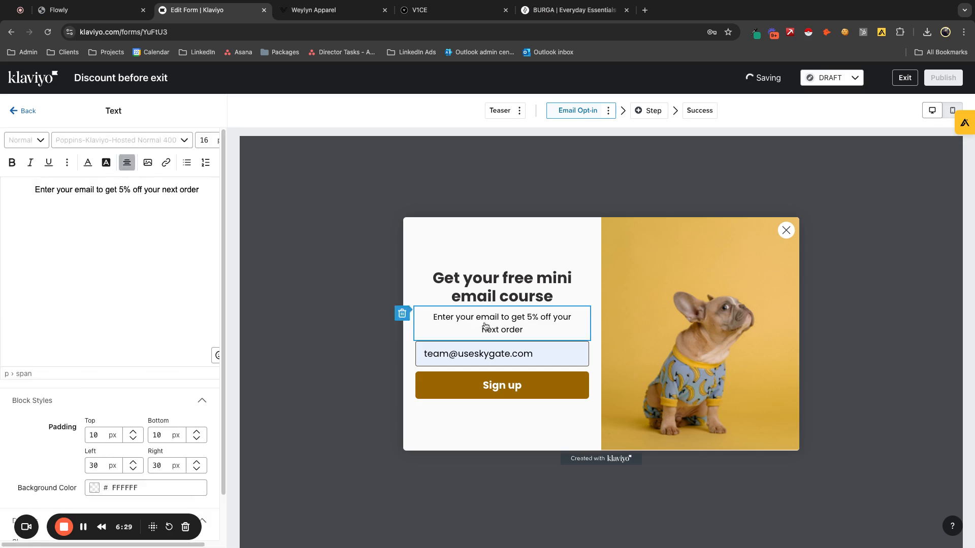
key("ctrl+shift+Left")
key("ctrl+shift+Left")
key("ctrl+shift+Left")
key("ctrl+shift+Left")
key("ctrl+shift+Left")
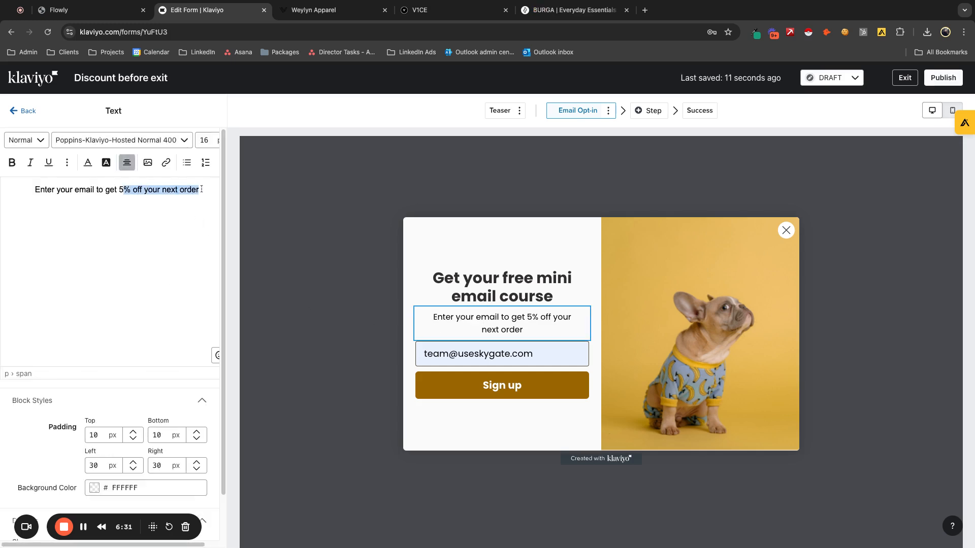
type("acce")
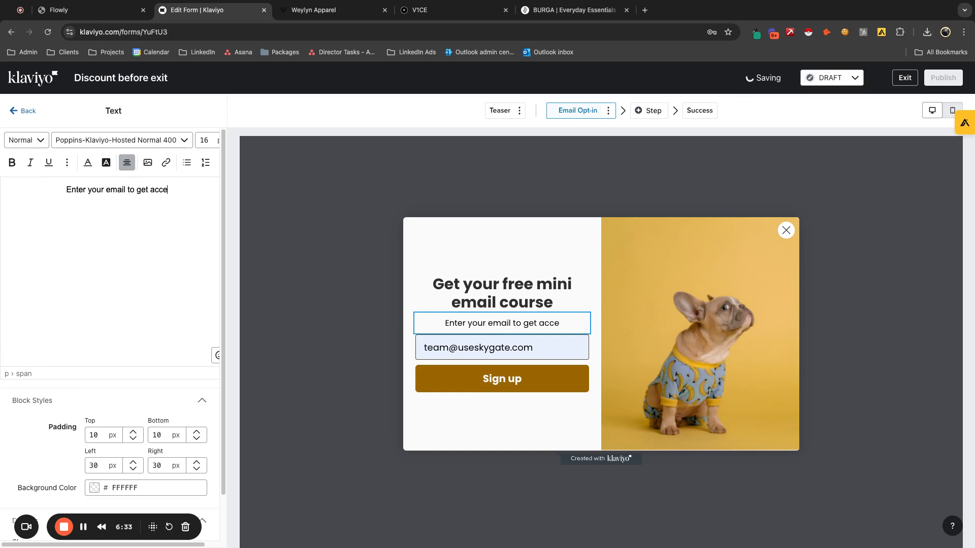
type("ss to the")
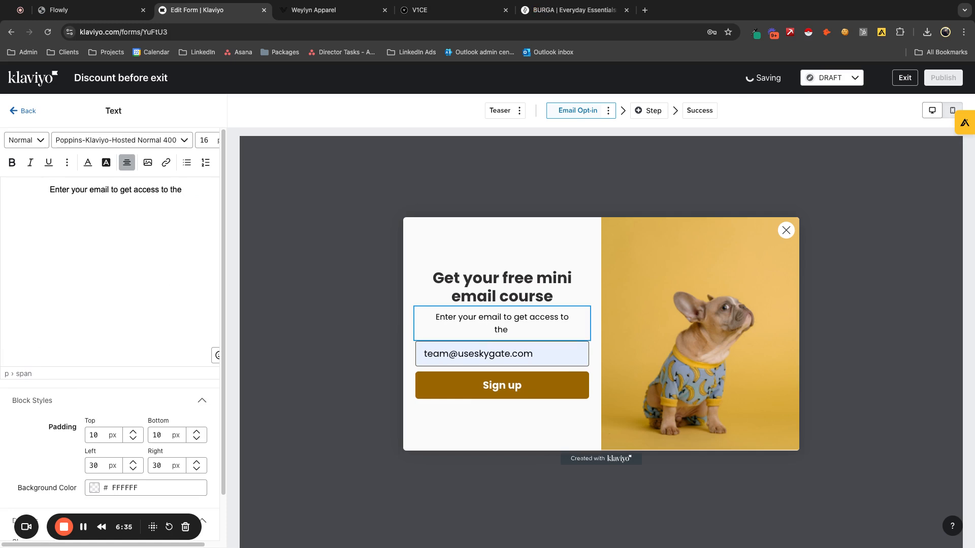
type(" $10k email cour")
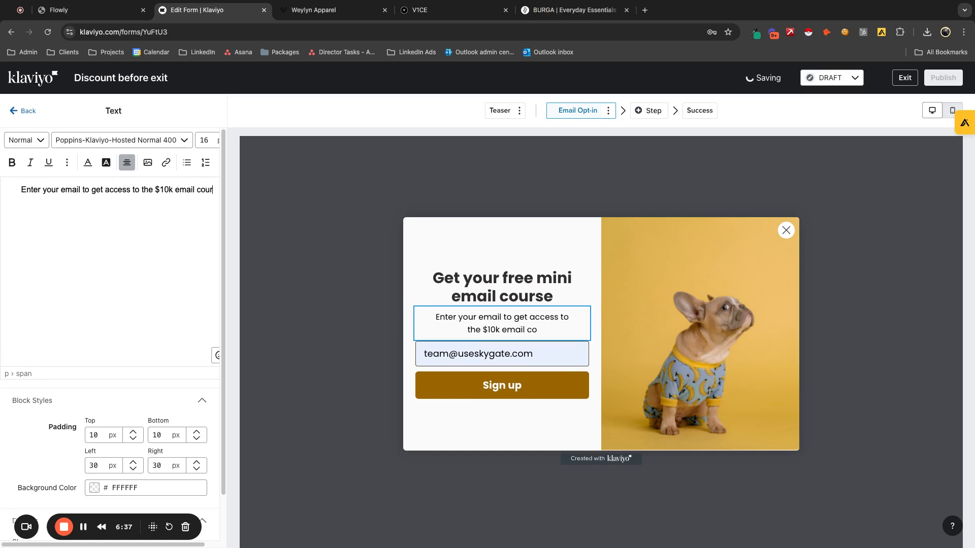
type("se for FREE")
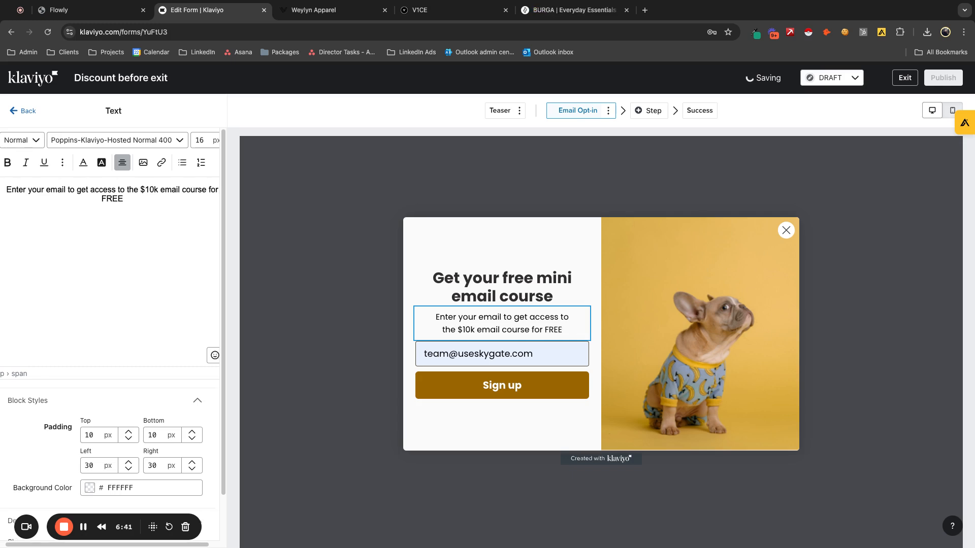
- Change the label of the opt-in form's "Sign up" button to "GET ACCESS"
left_click(449, 389)
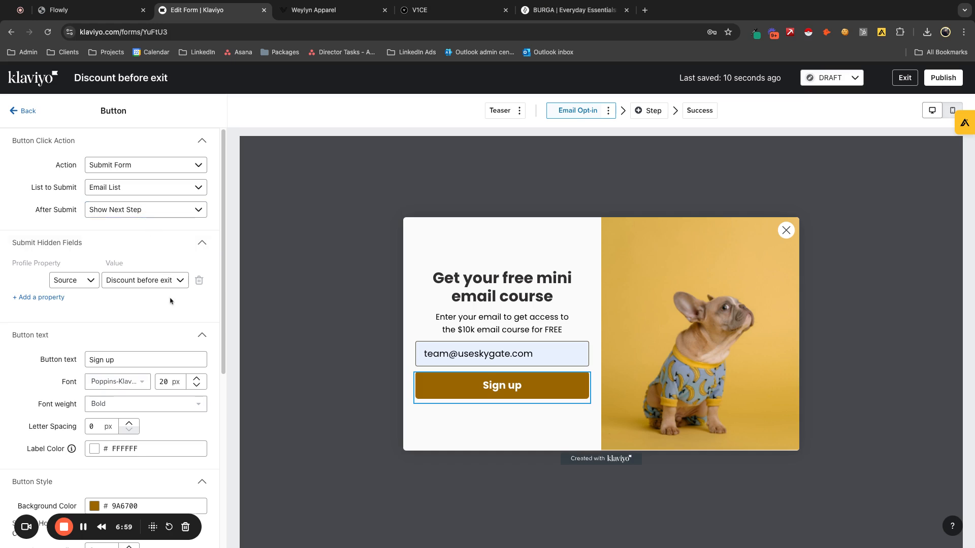
scroll(169, 300, "down", 1)
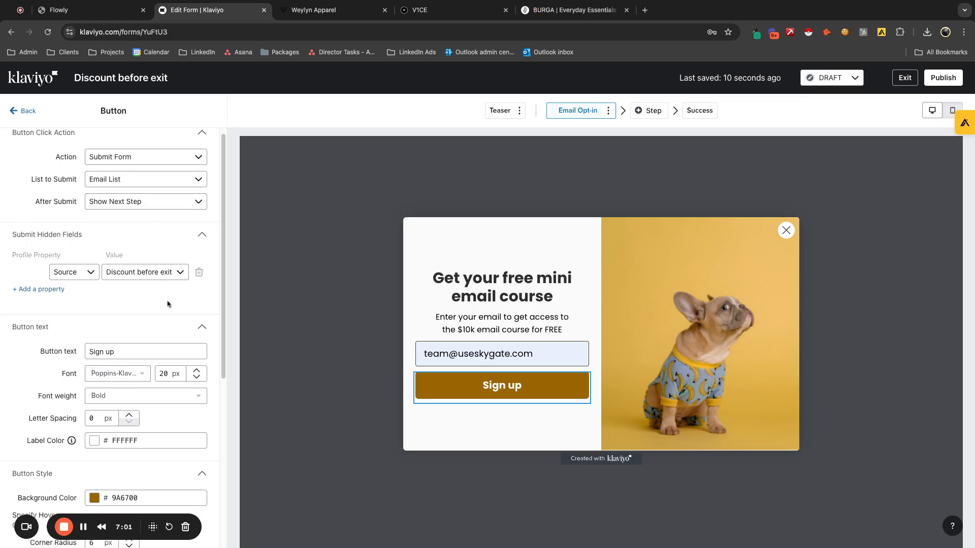
scroll(168, 303, "down", 3)
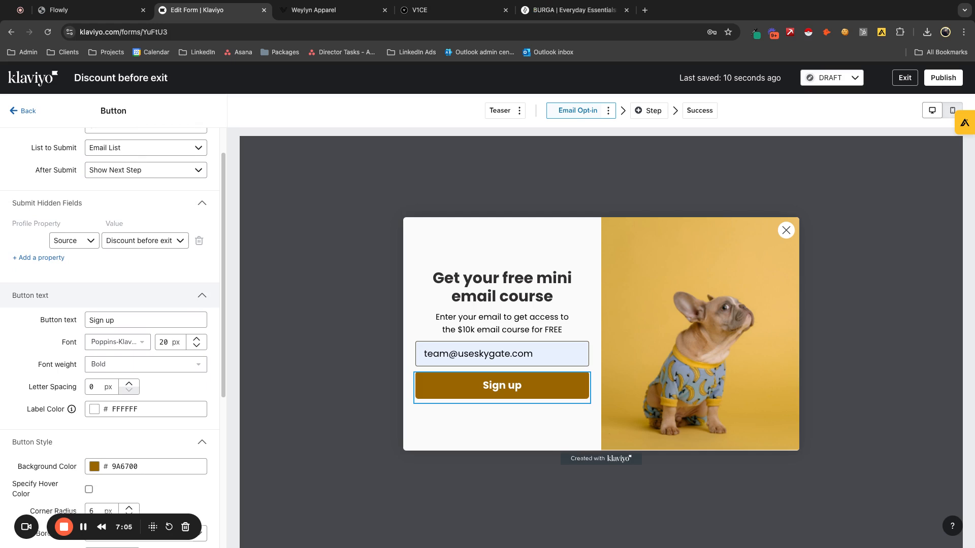
left_click(142, 325)
key("ctrl+a")
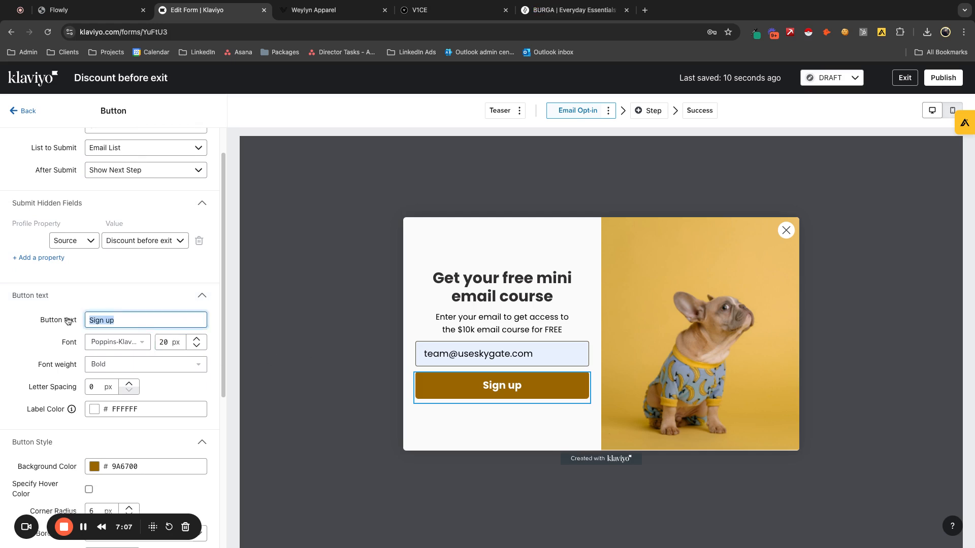
type("GET ACCESS")
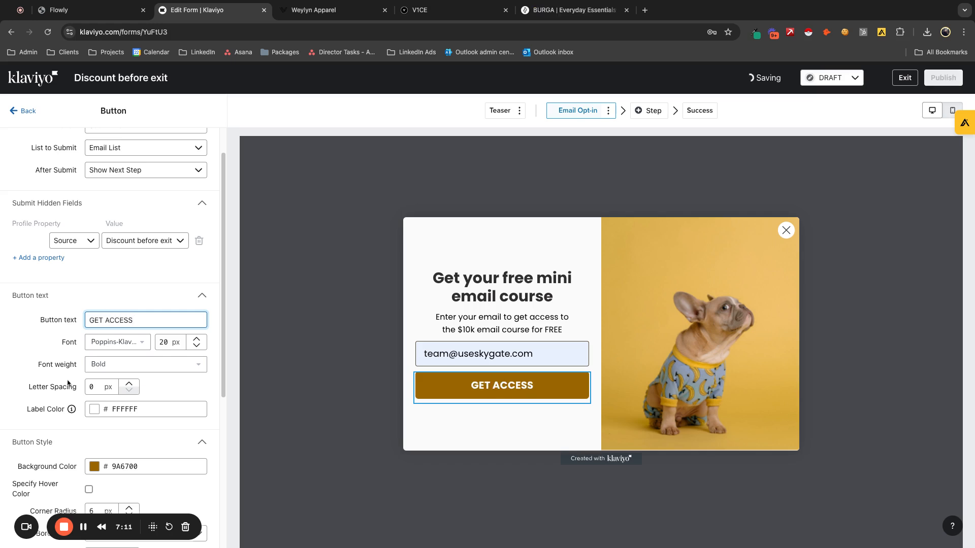
- Set the background color of the GET ACCESS button to blue, hex 2725CF
scroll(101, 437, "down", 1)
left_click(100, 443)
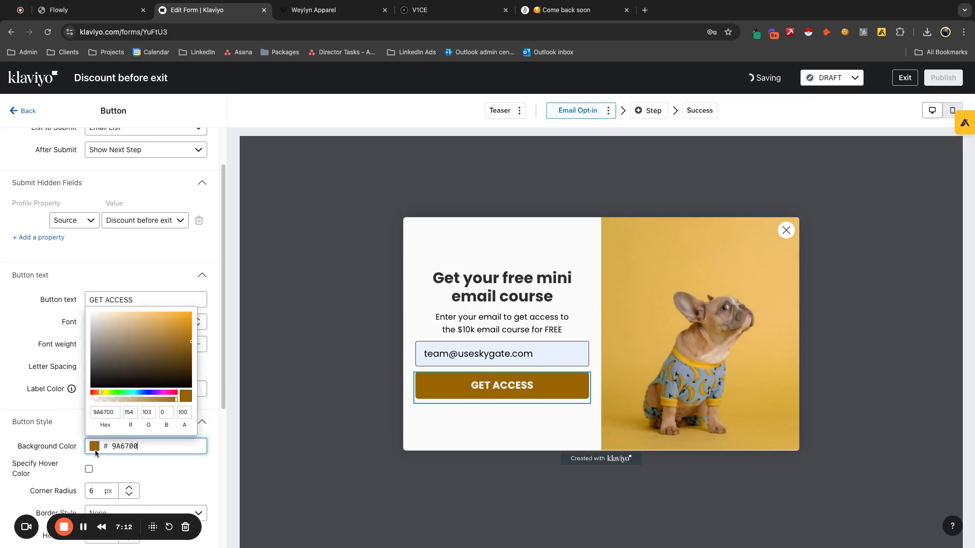
left_click(106, 394)
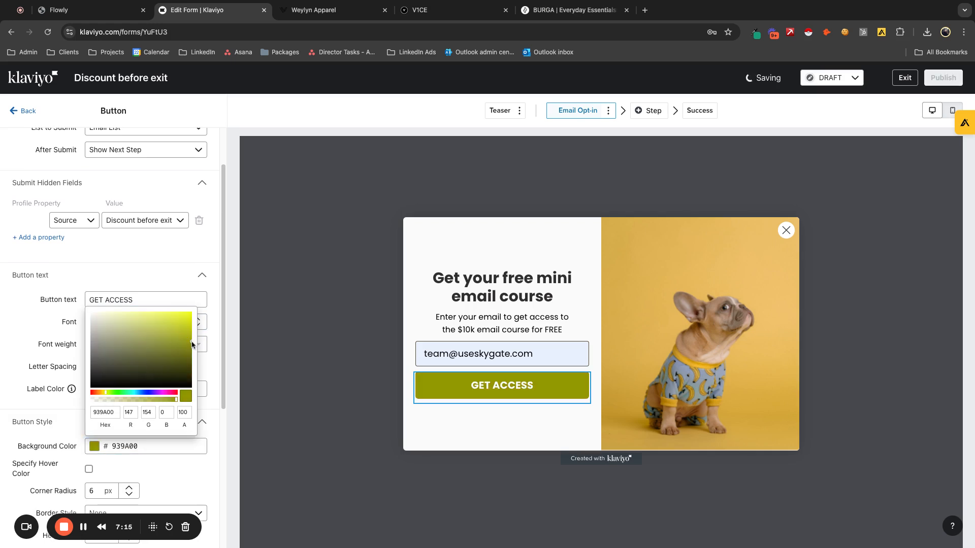
left_click_drag(192, 344, 193, 310)
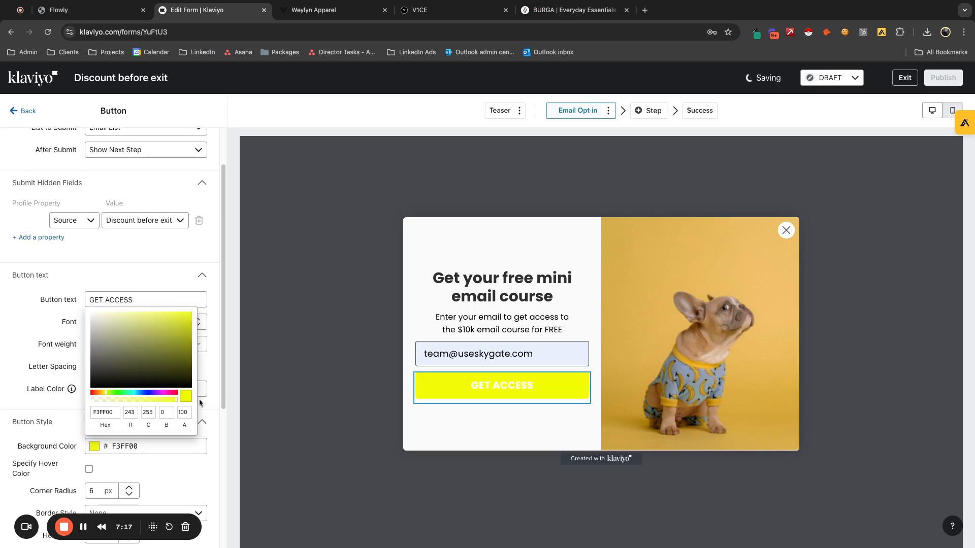
left_click(185, 357)
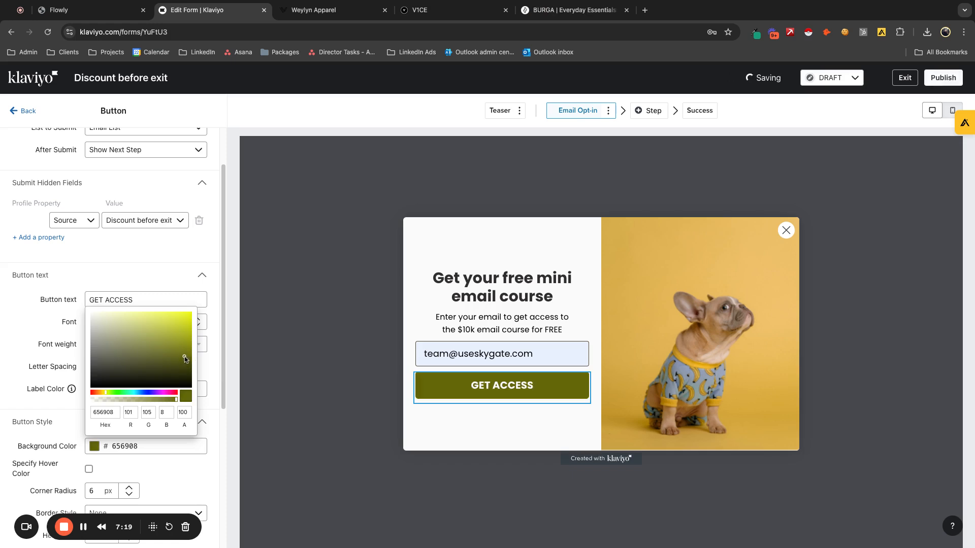
left_click(148, 392)
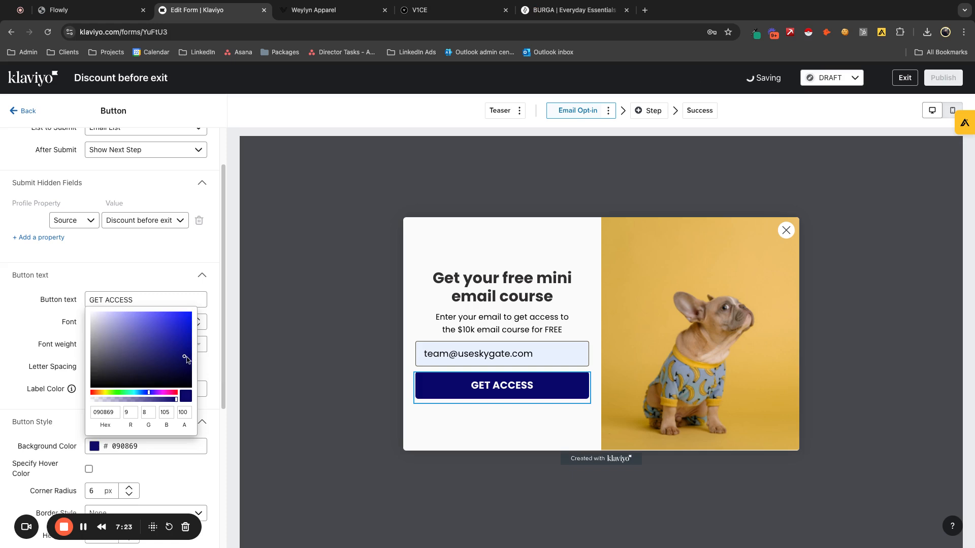
left_click(187, 357)
left_click_drag(186, 358, 183, 326)
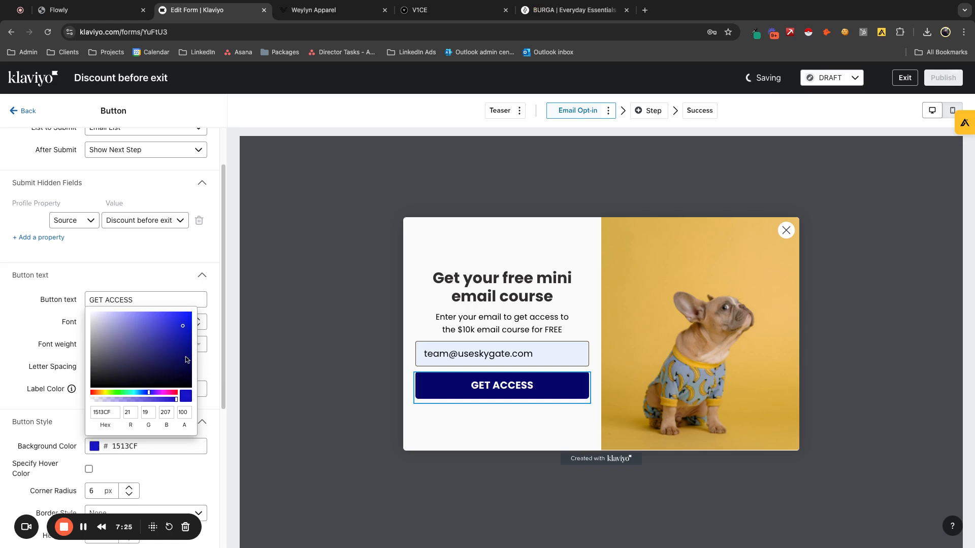
left_click(174, 326)
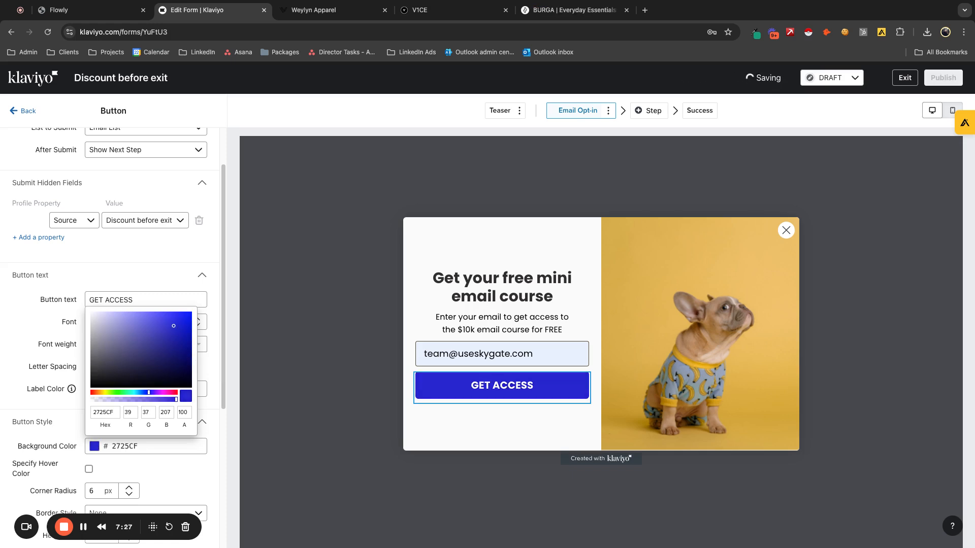
left_click(261, 263)
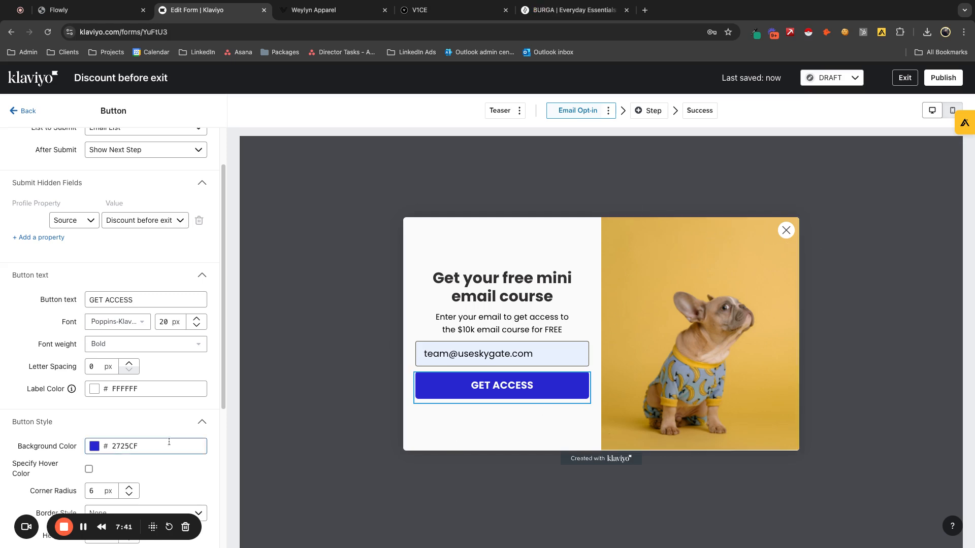
- Try the Fit to Text Width option on the GET ACCESS button, then restore Stretch Width
scroll(150, 462, "down", 3)
scroll(150, 468, "down", 5)
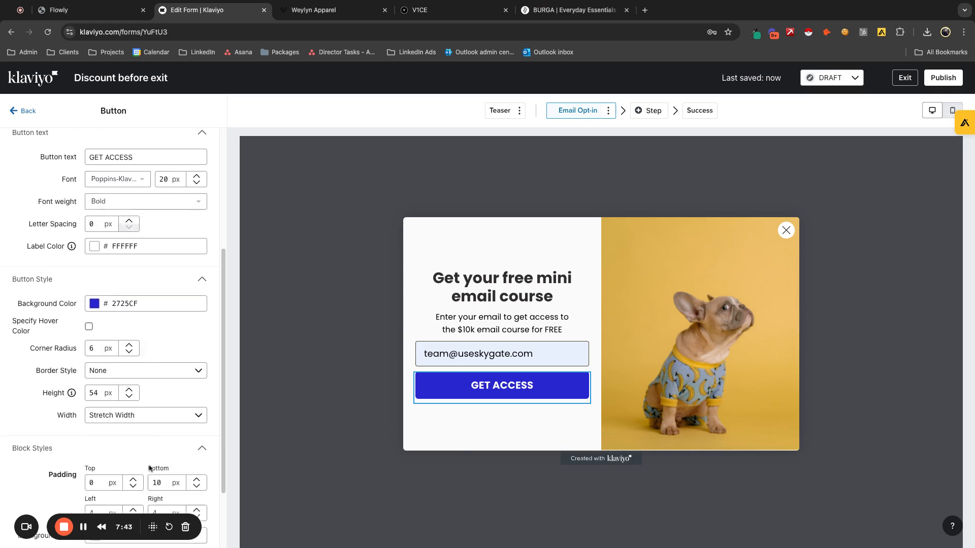
left_click(159, 355)
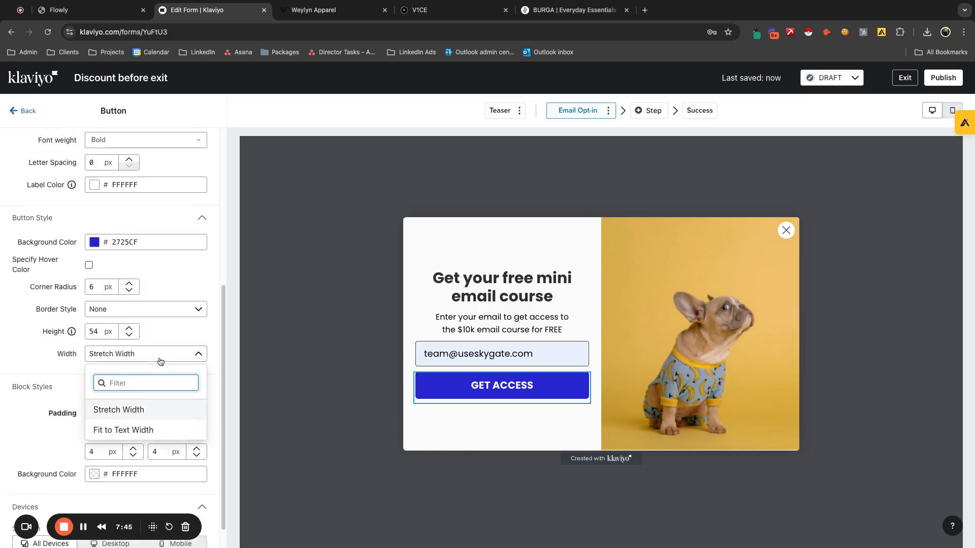
left_click(148, 431)
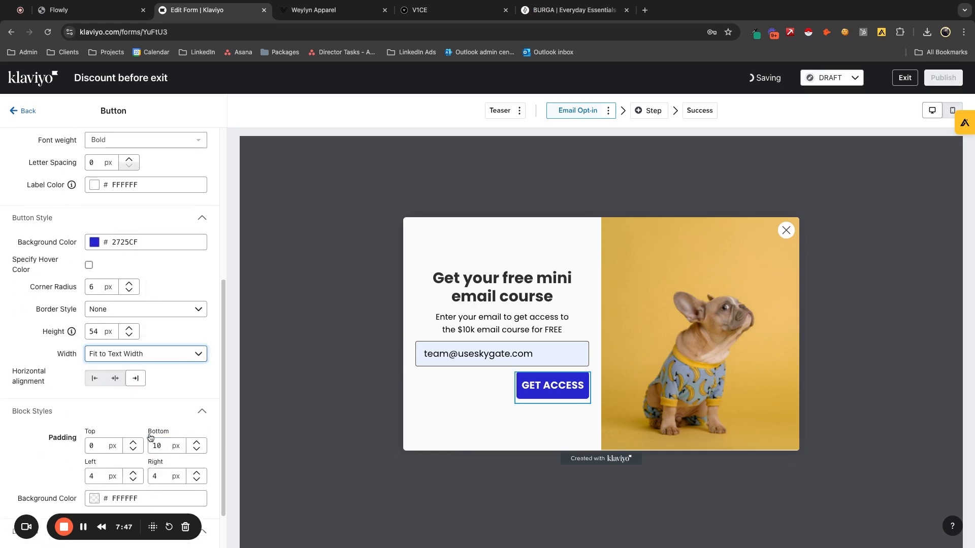
left_click(175, 357)
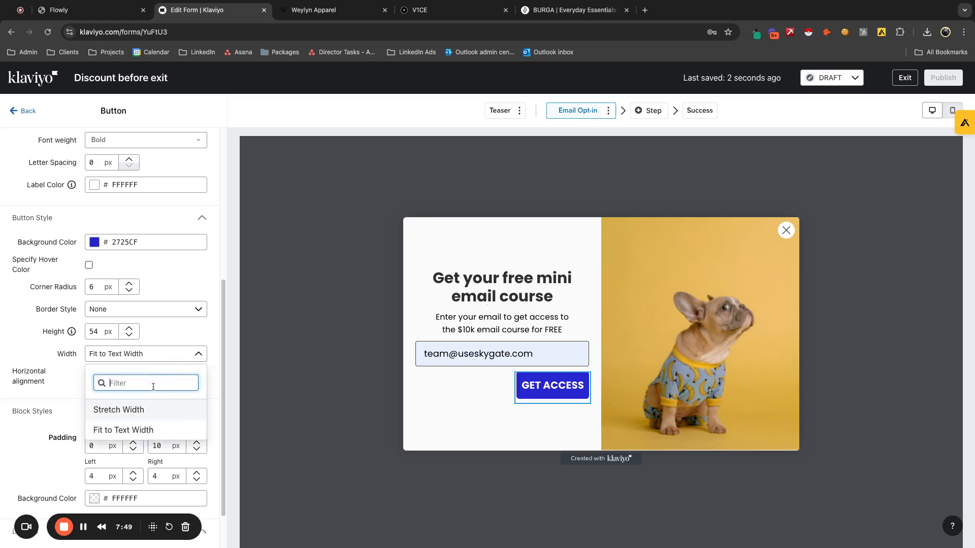
left_click(139, 407)
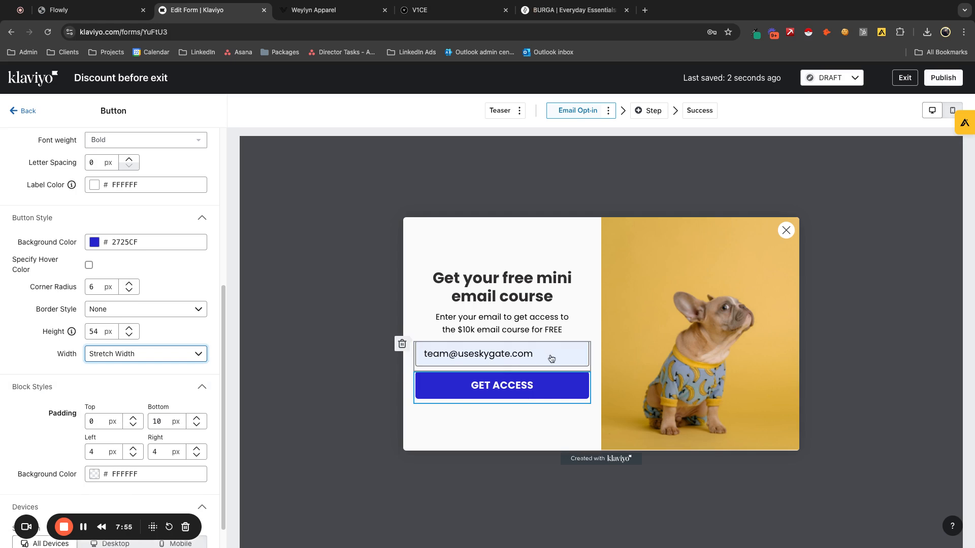
- Check the side image's settings and preview the Email Opt-in step on mobile before returning to the desktop view
left_click(661, 339)
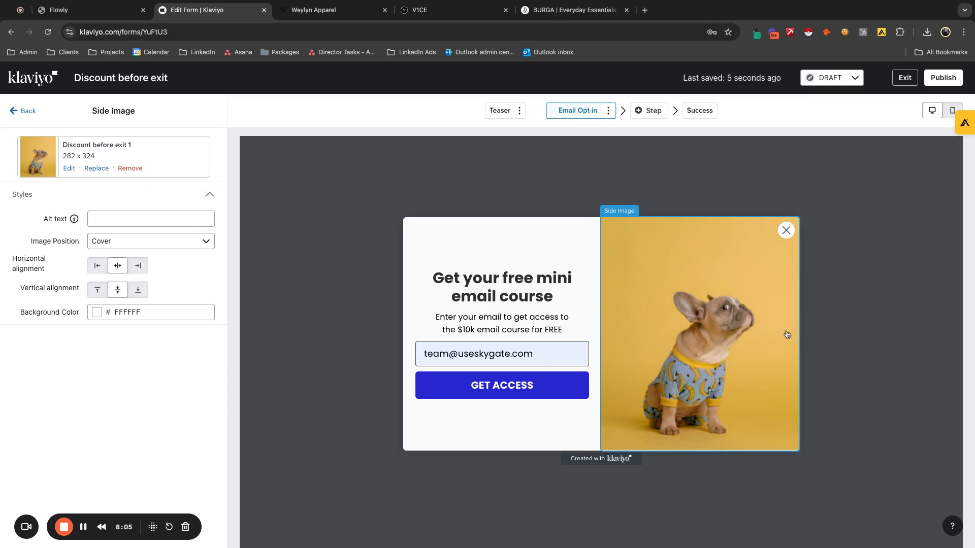
left_click(953, 110)
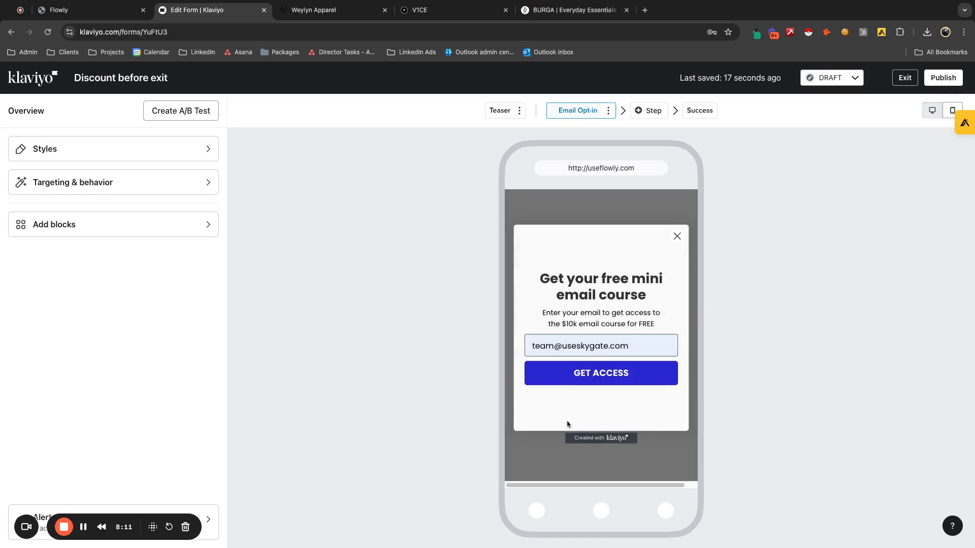
left_click(932, 110)
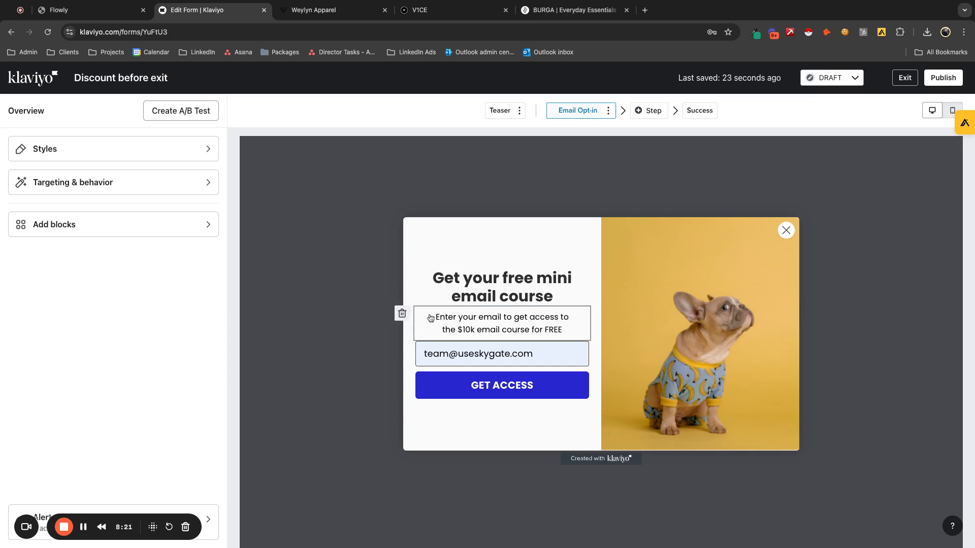
- Delete the text block below the Email Opt-in heading and add a blank line after the heading
left_click(403, 314)
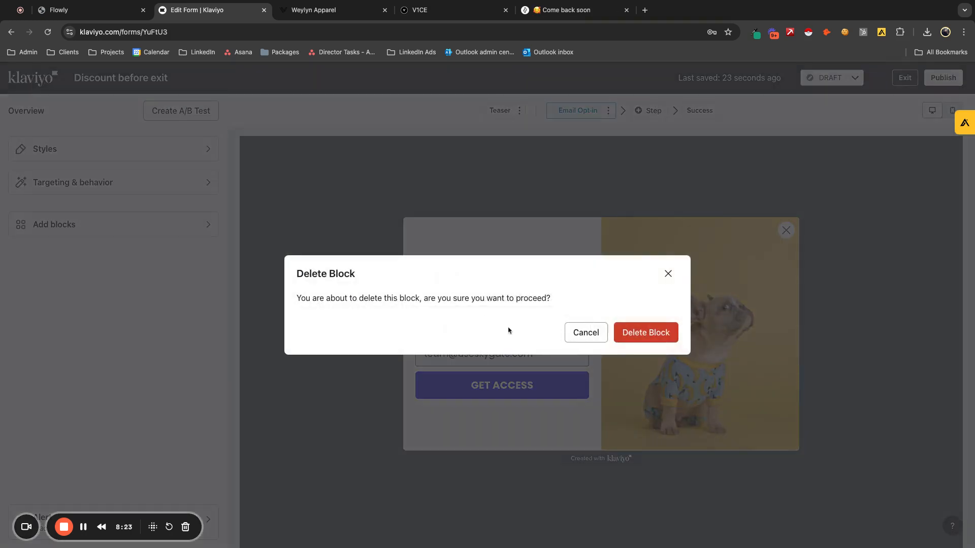
left_click(641, 334)
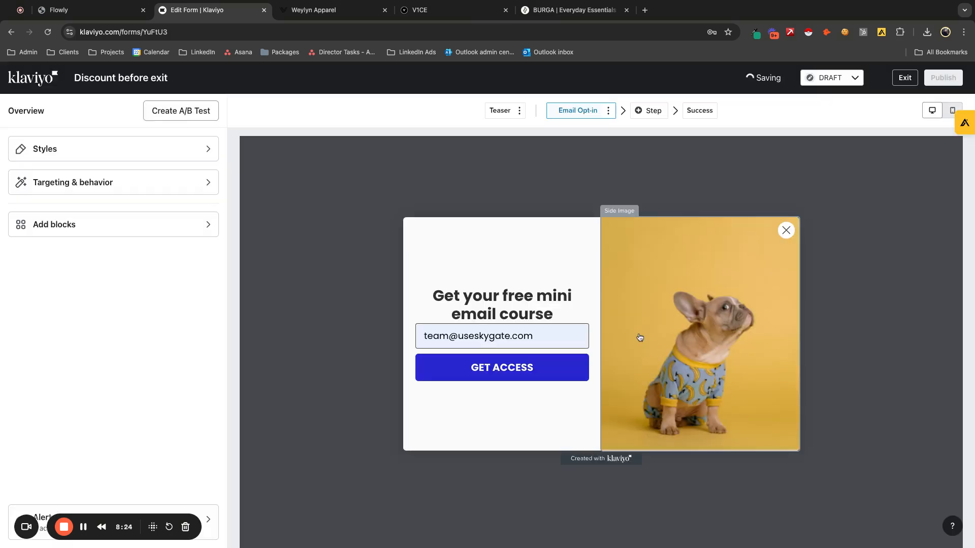
left_click(559, 314)
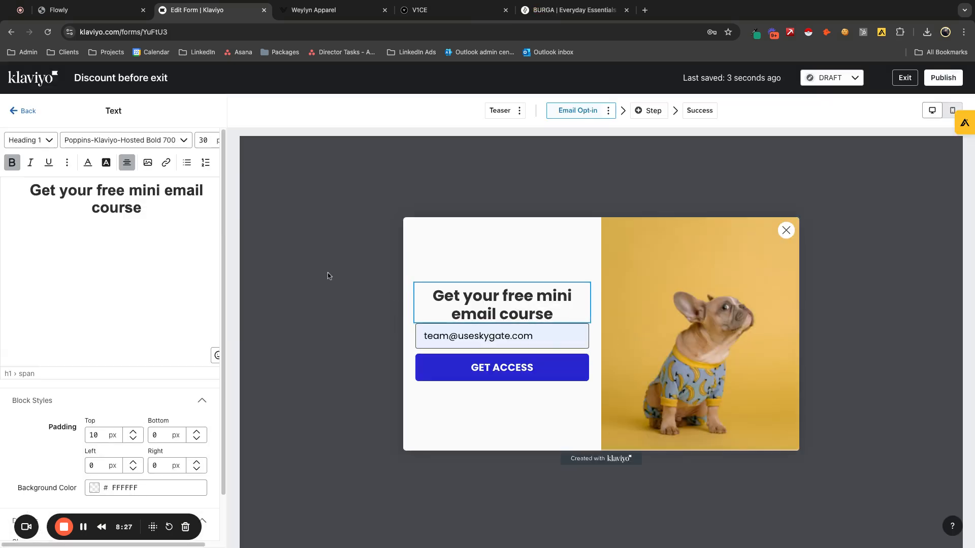
key("Return")
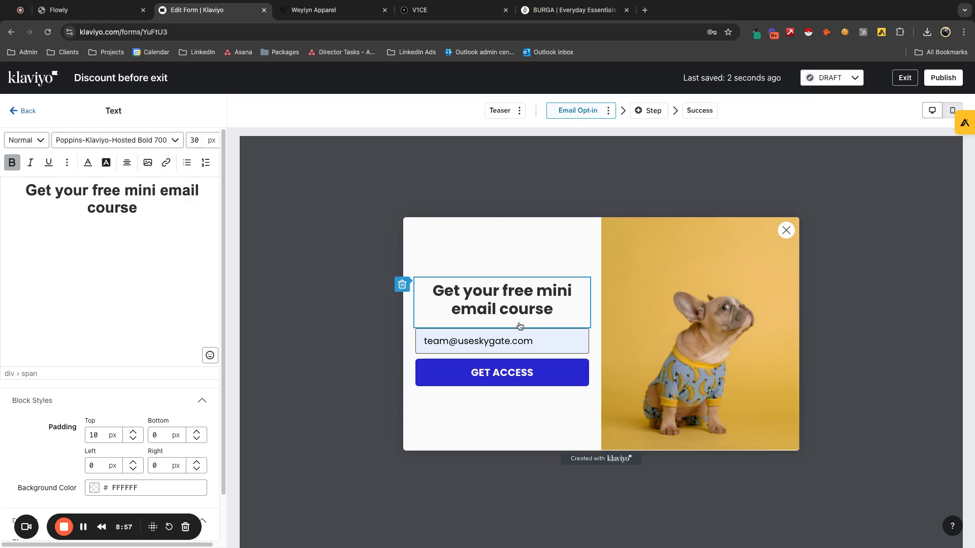
- Inspect the coupon block on the Success step, compare it with the Email Opt-in step, and return to Success
left_click(690, 114)
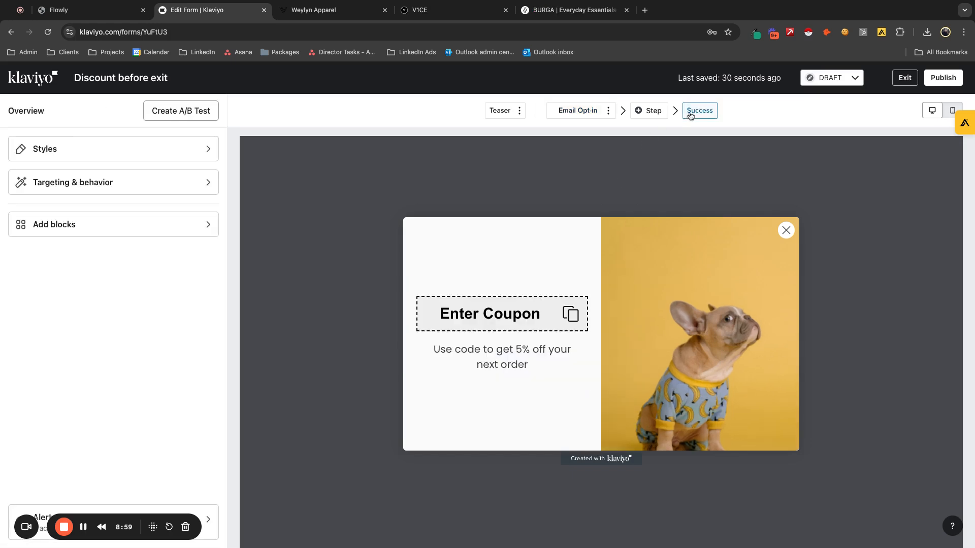
left_click(482, 320)
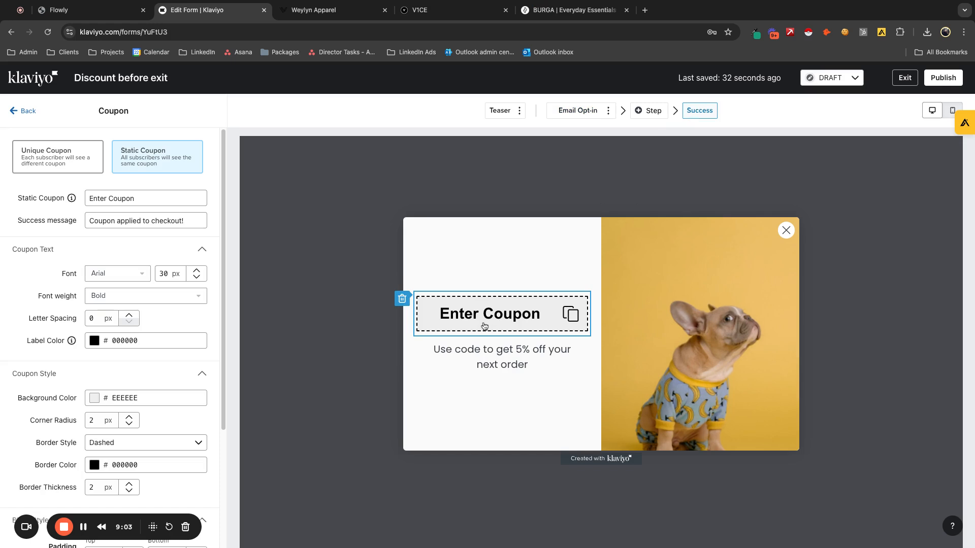
left_click(572, 110)
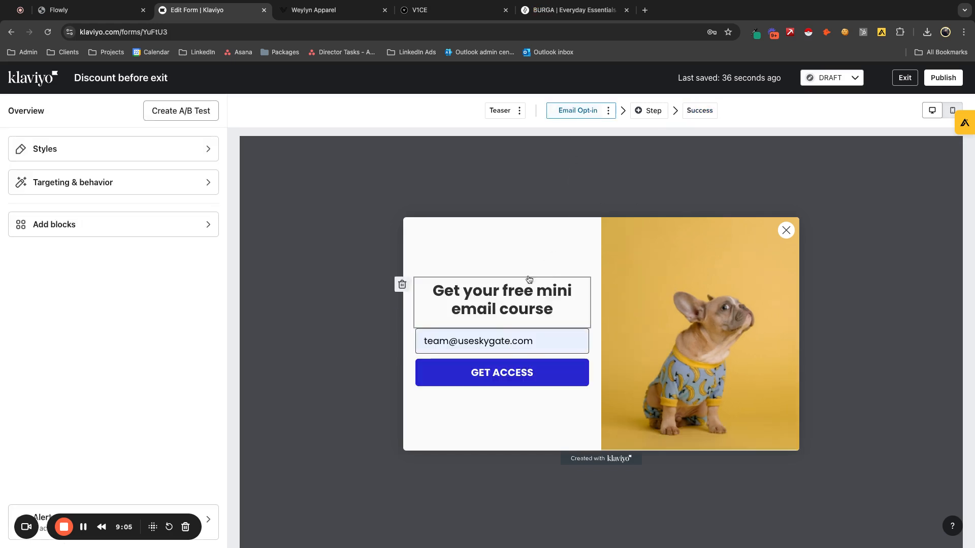
left_click(691, 113)
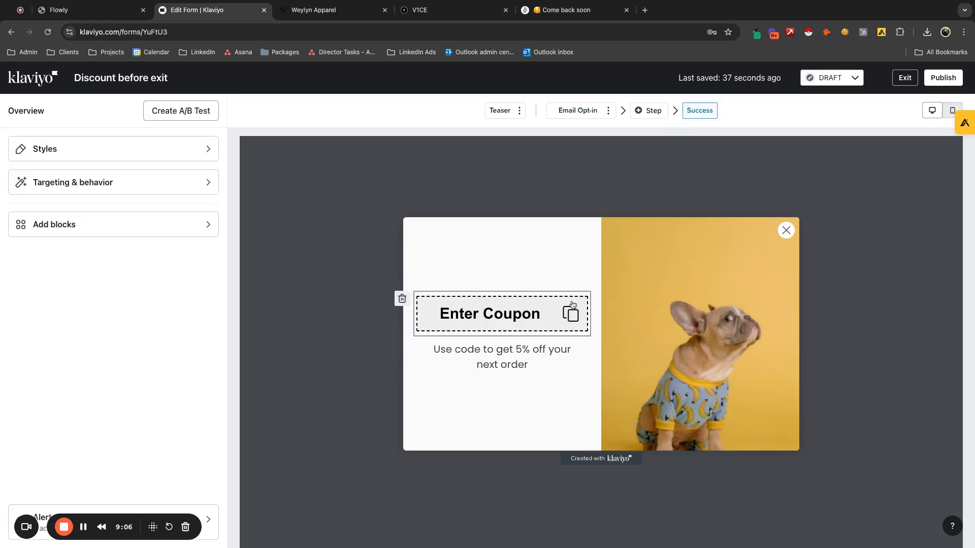
- Clear the static coupon text from the coupon block on the Success step
left_click(482, 319)
left_click(517, 364)
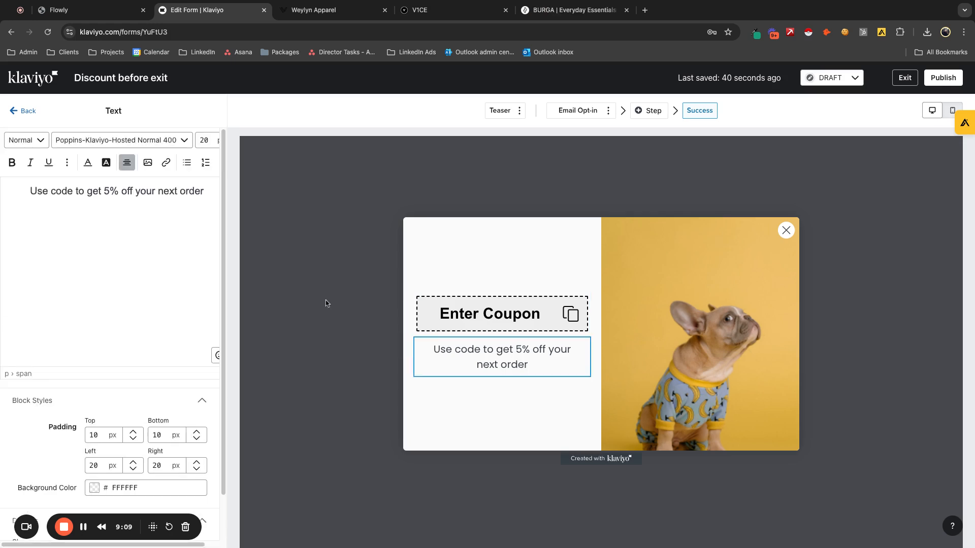
left_click(477, 319)
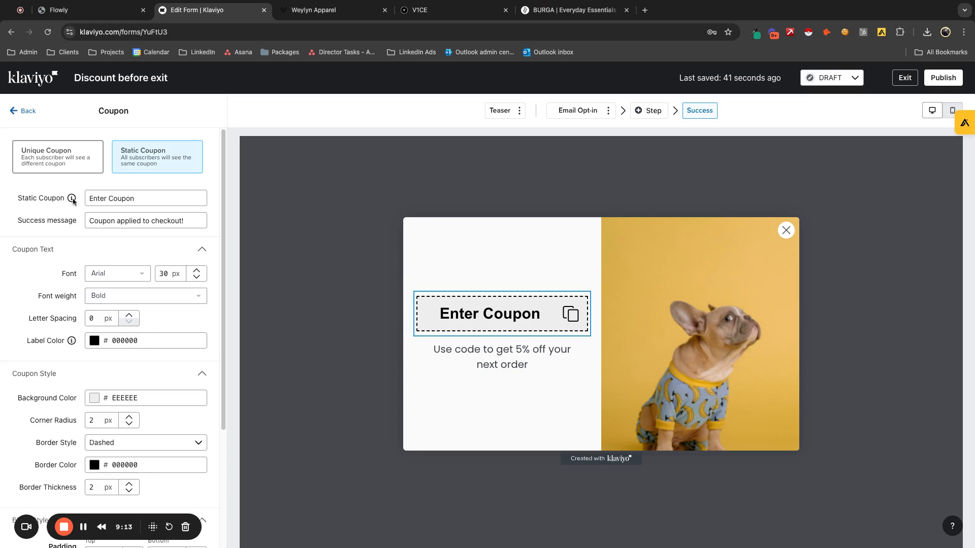
triple_click(155, 198)
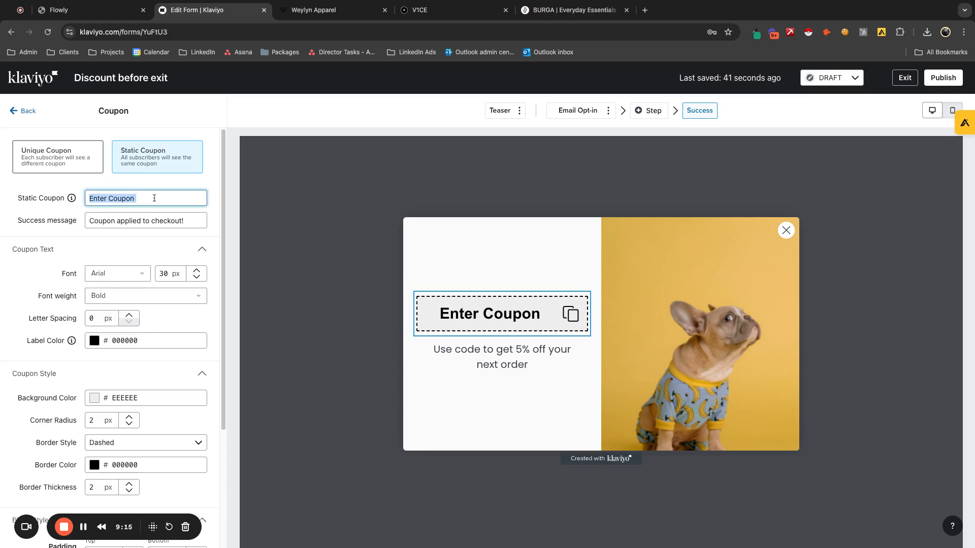
key("BackSpace")
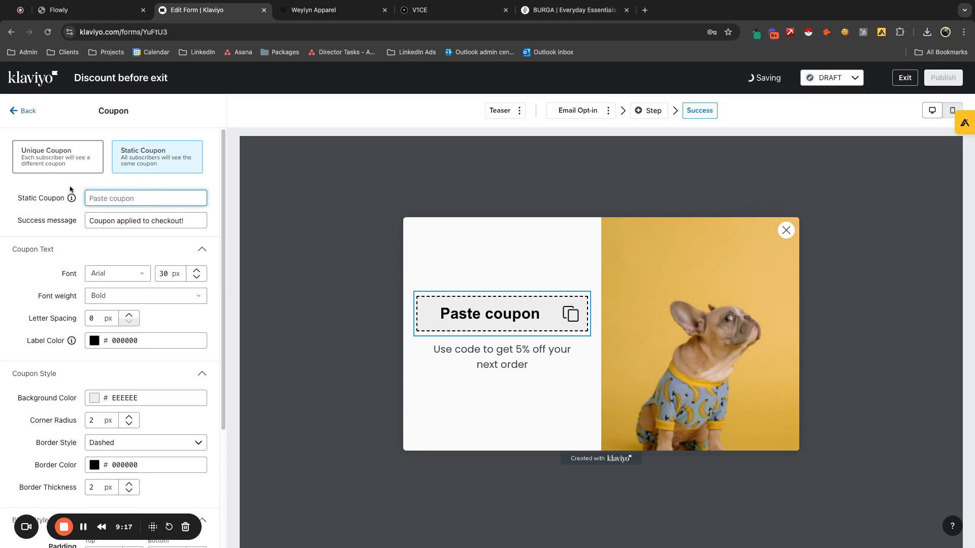
- Try the Unique Coupon option and look through its coupon types, then return to Static Coupon
left_click(72, 175)
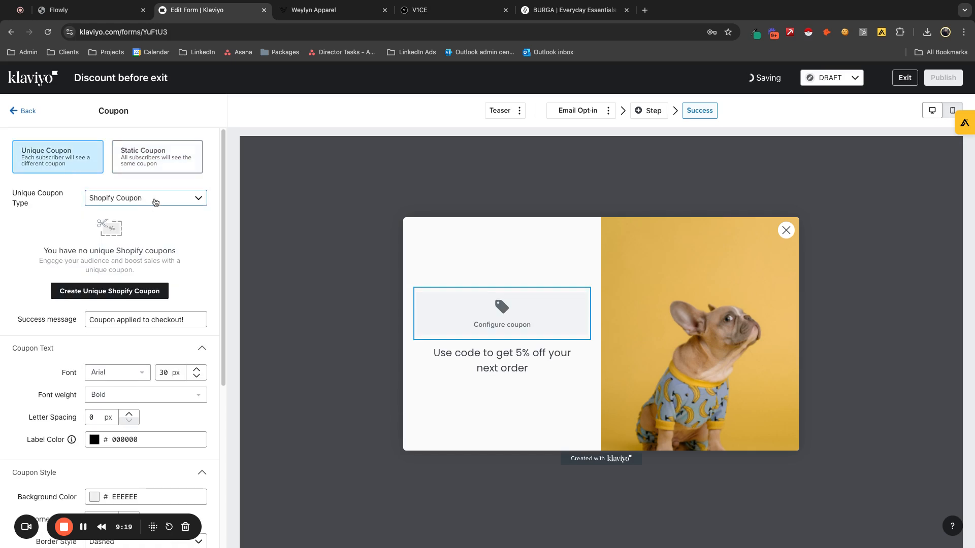
left_click(167, 199)
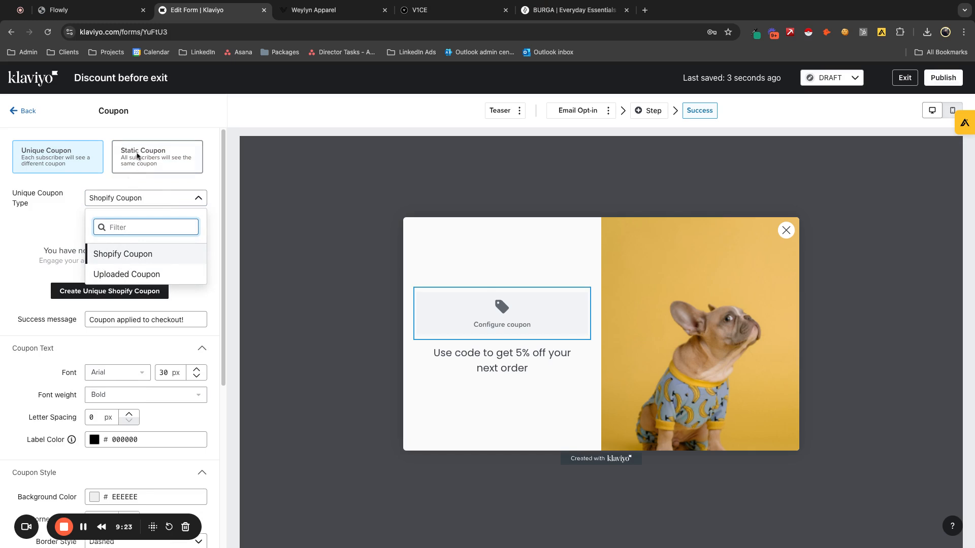
left_click(130, 157)
left_click(130, 156)
- Set the static coupon code on the Success step to GET5NOW
left_click(132, 201)
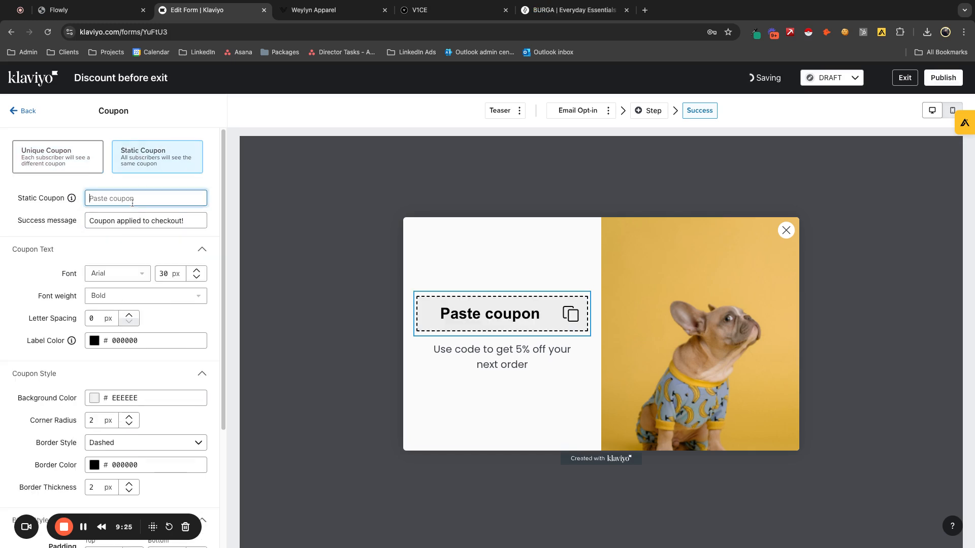
type("E")
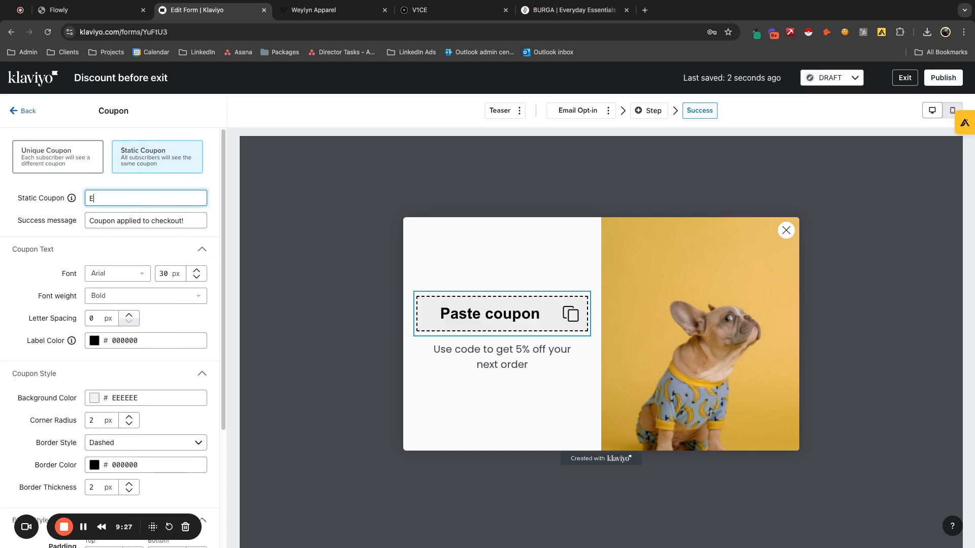
key("BackSpace")
type("GET5NOW")
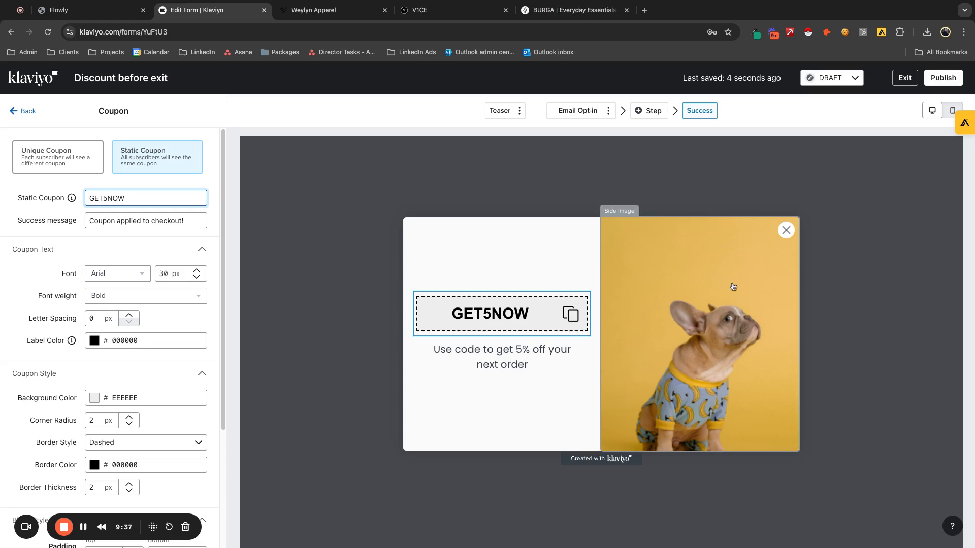
- Preview the Success step on mobile, then return to the desktop view and show the Email Opt-in step
left_click(952, 110)
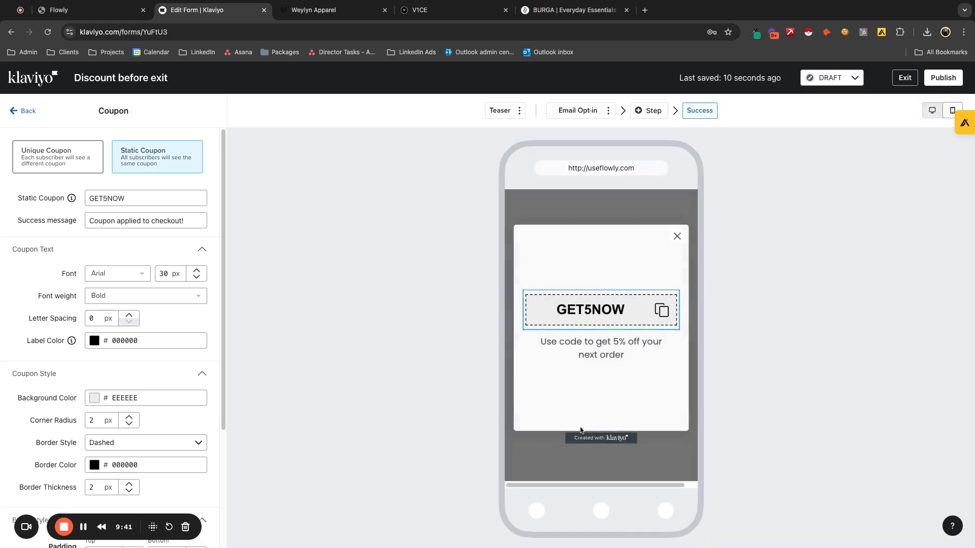
left_click(932, 110)
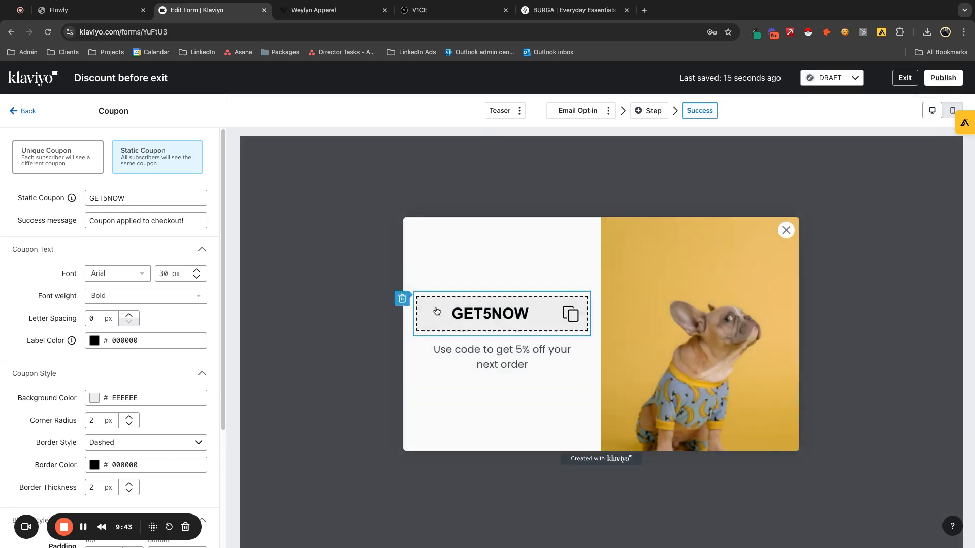
left_click(582, 112)
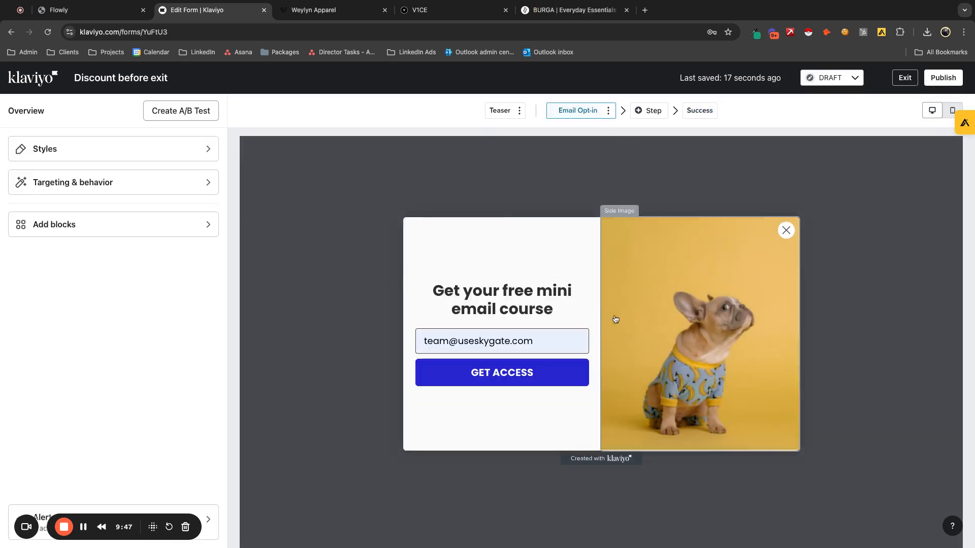
- Add a time delay display rule of 12 seconds in the form's targeting and behavior settings
left_click(136, 184)
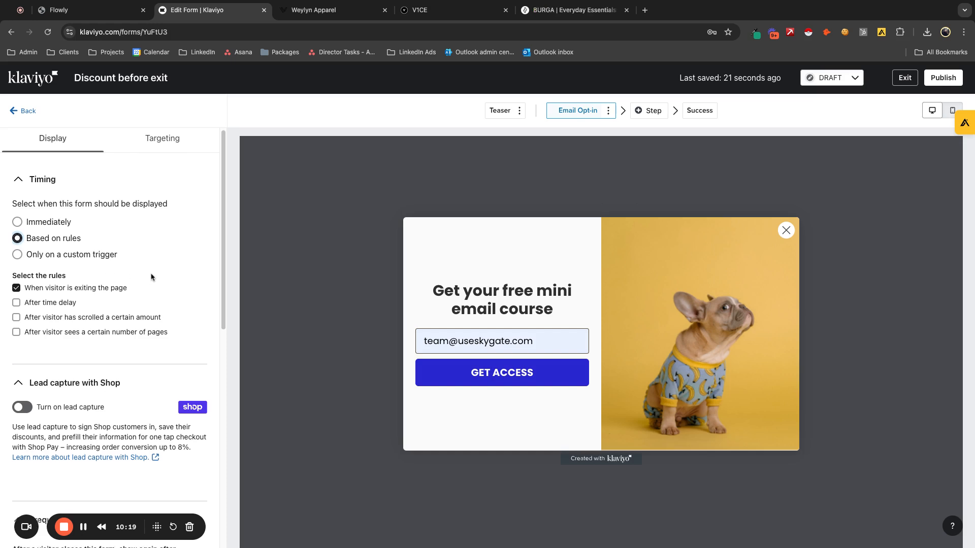
scroll(141, 279, "down", 1)
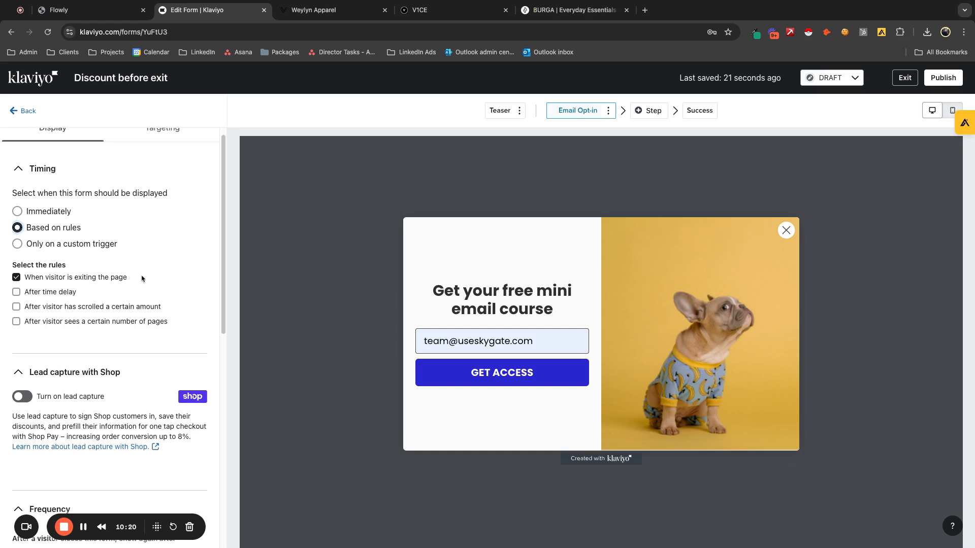
left_click(16, 292)
double_click(26, 318)
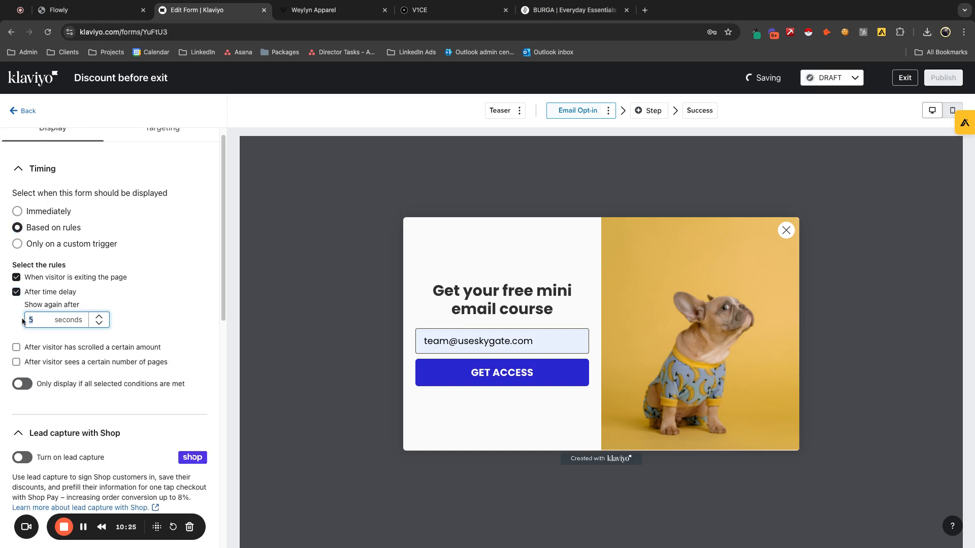
type("12")
left_click(144, 320)
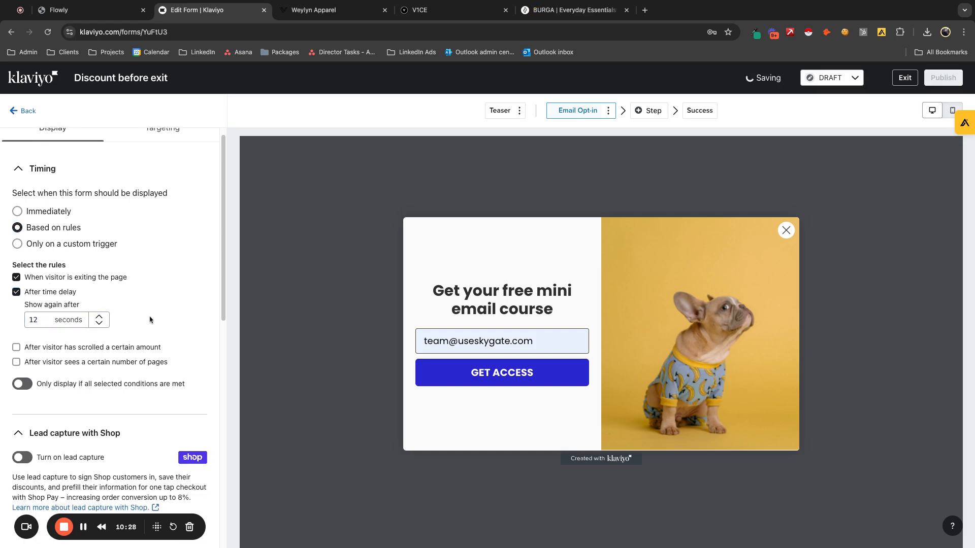
- Add a display rule that shows the form after the visitor has scrolled 40% of the page
left_click(16, 348)
left_click(58, 377)
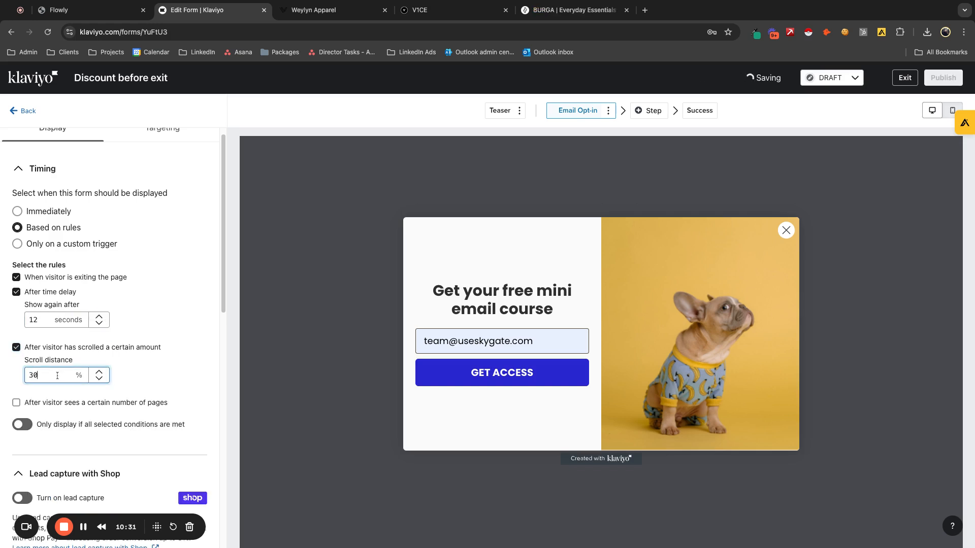
double_click(58, 376)
type("40")
- Try the display rule for the number of pages seen, then disable it again
left_click(17, 403)
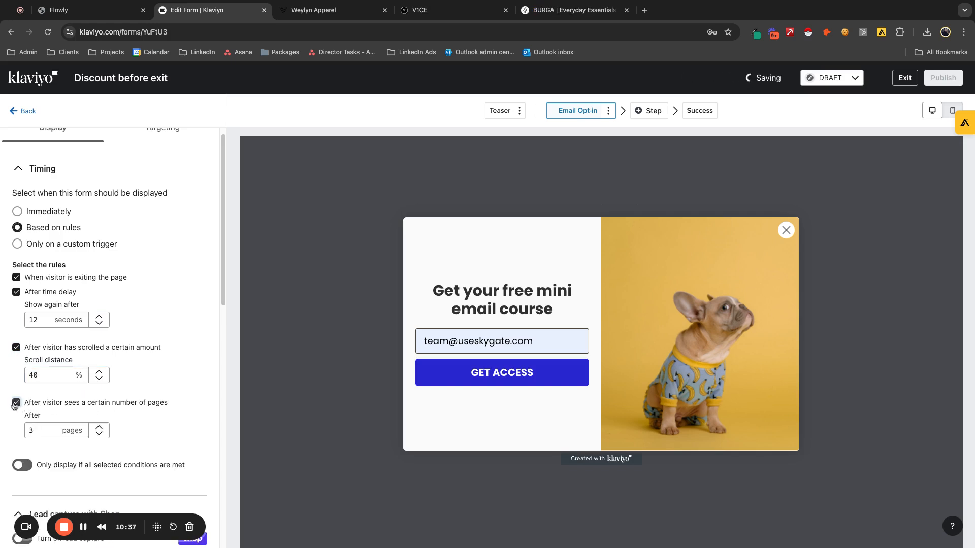
left_click(19, 405)
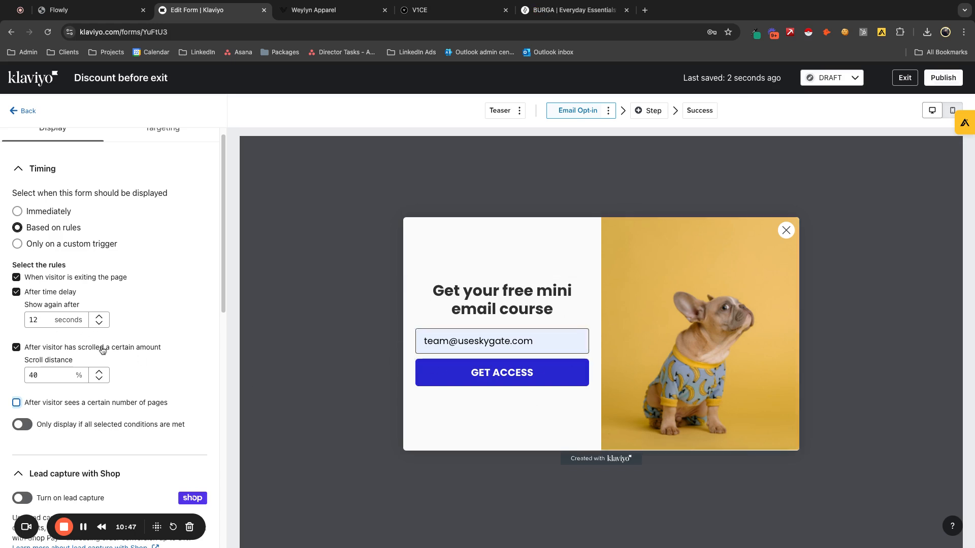
left_click(44, 320)
- Review the form's frequency and device settings and the Teaser's behavior, then return to the Email Opt-in step
scroll(20, 351, "down", 3)
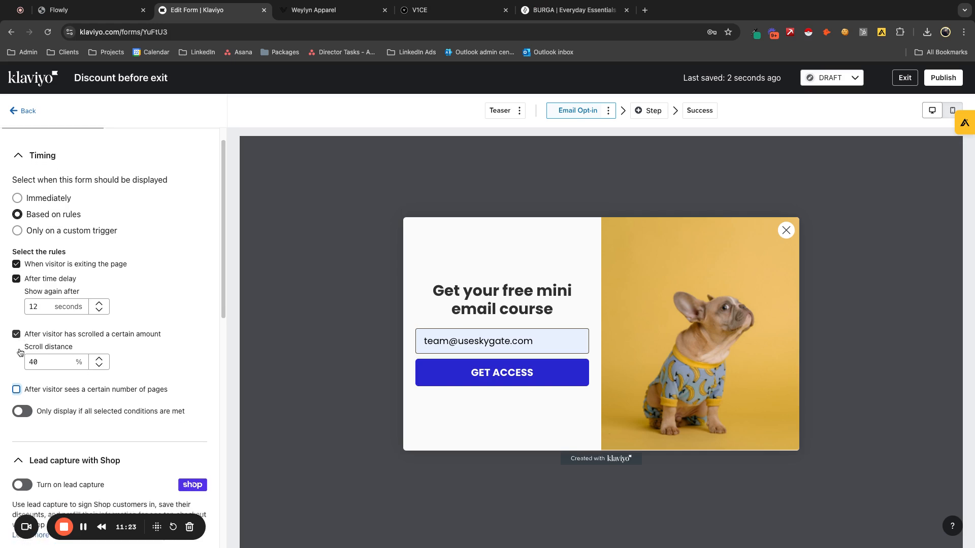
scroll(122, 414, "down", 3)
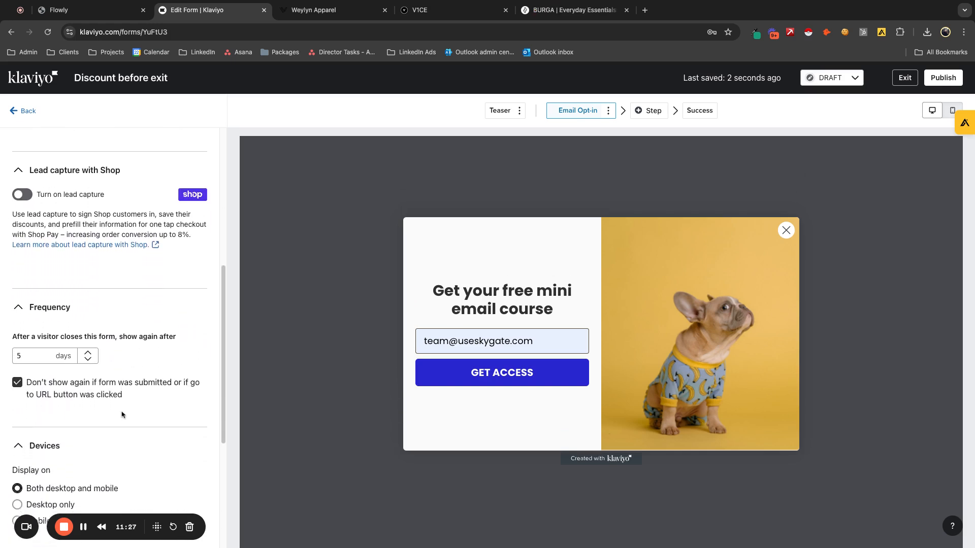
left_click(40, 352)
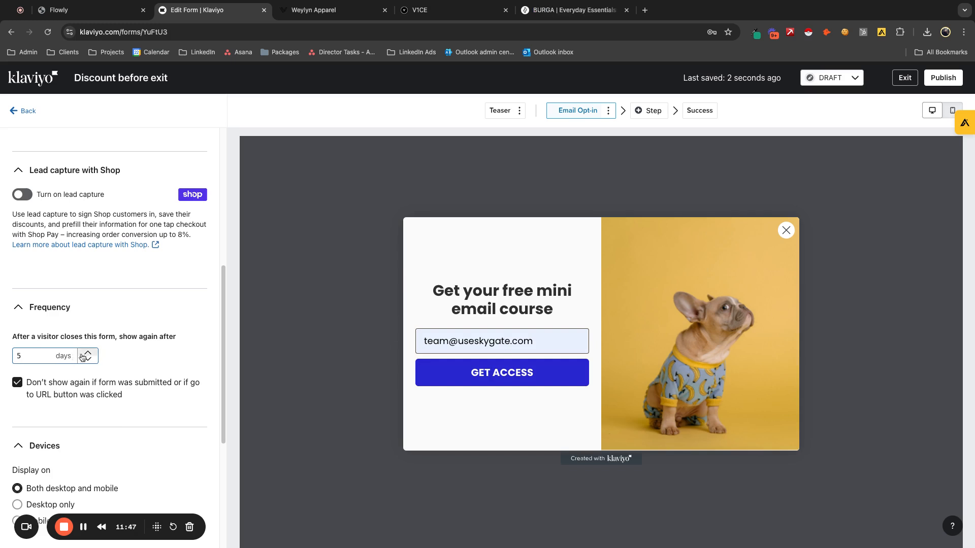
scroll(101, 381, "down", 1)
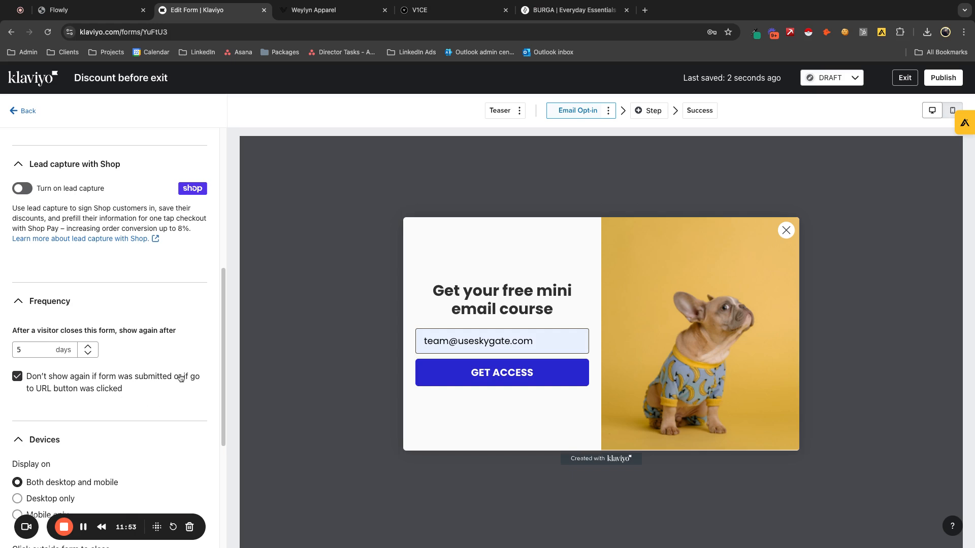
left_click(500, 111)
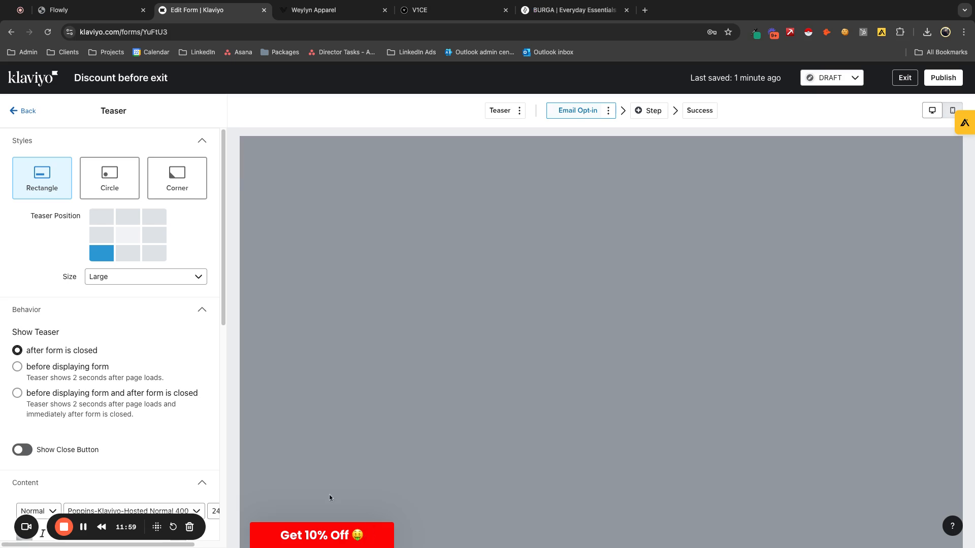
left_click(578, 111)
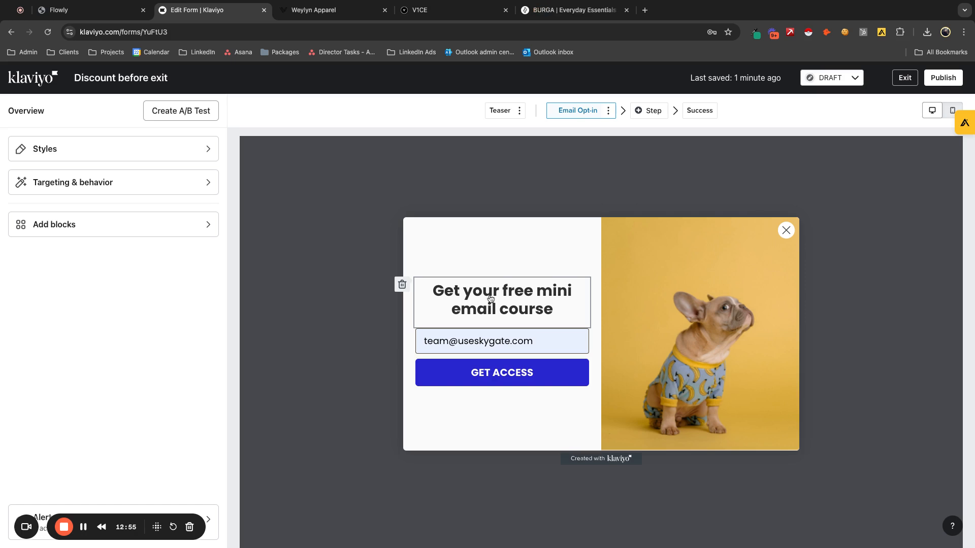
- Try a centred text block between the Email Opt-in heading and the email field, then delete it
left_click(84, 232)
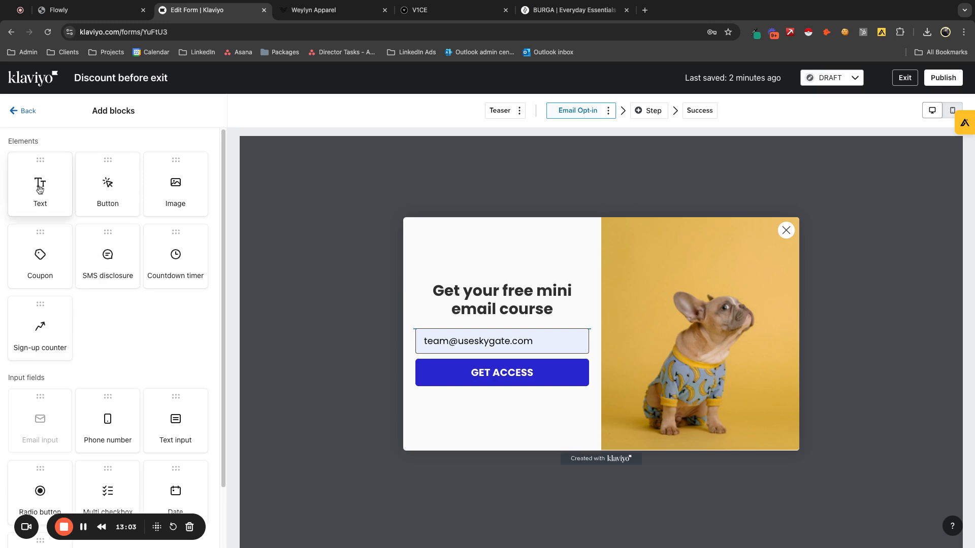
left_click(40, 189)
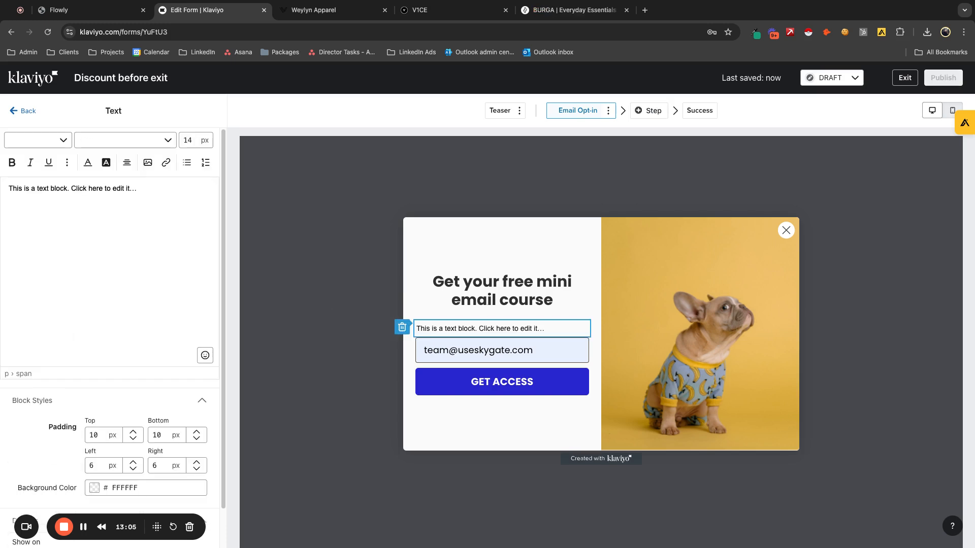
left_click_drag(138, 189, 90, 176)
left_click(127, 162)
left_click(145, 182)
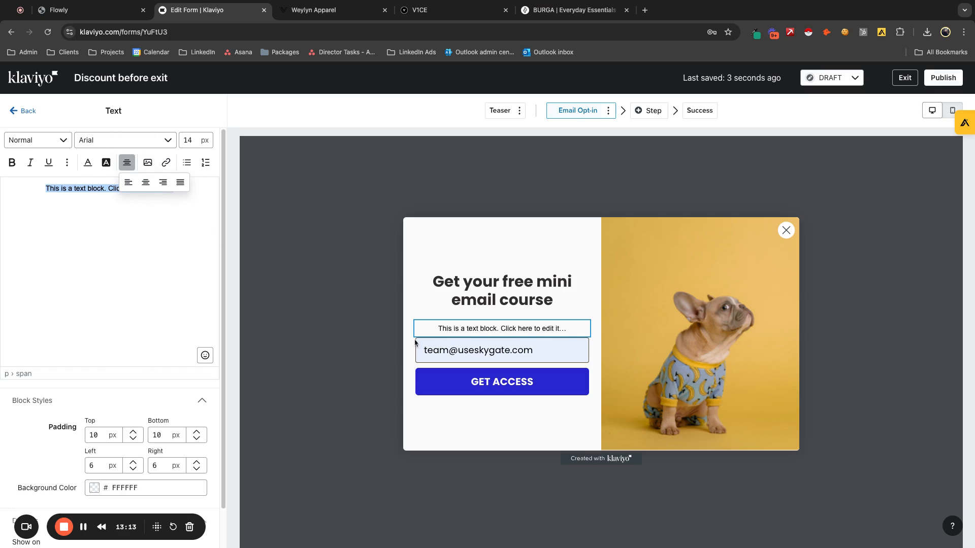
left_click(374, 329)
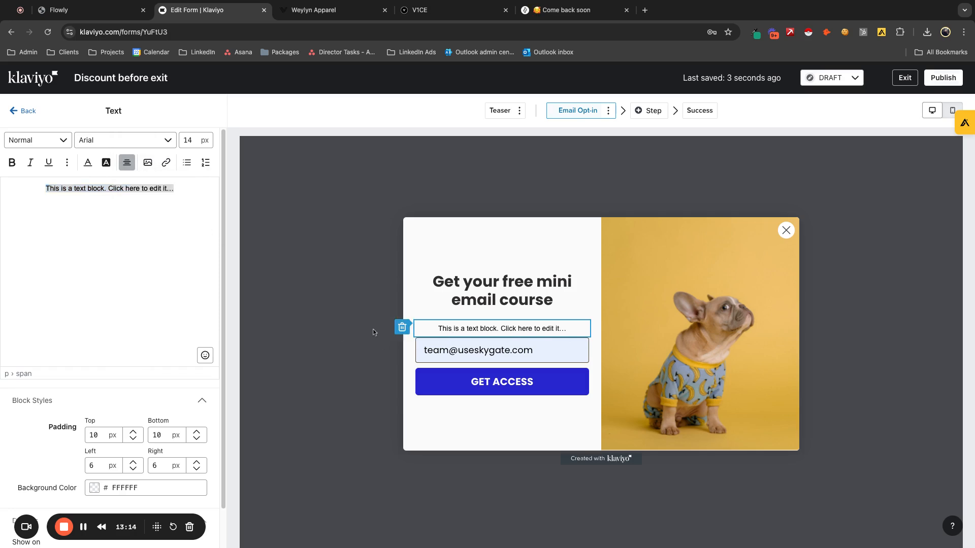
left_click(402, 328)
left_click(645, 332)
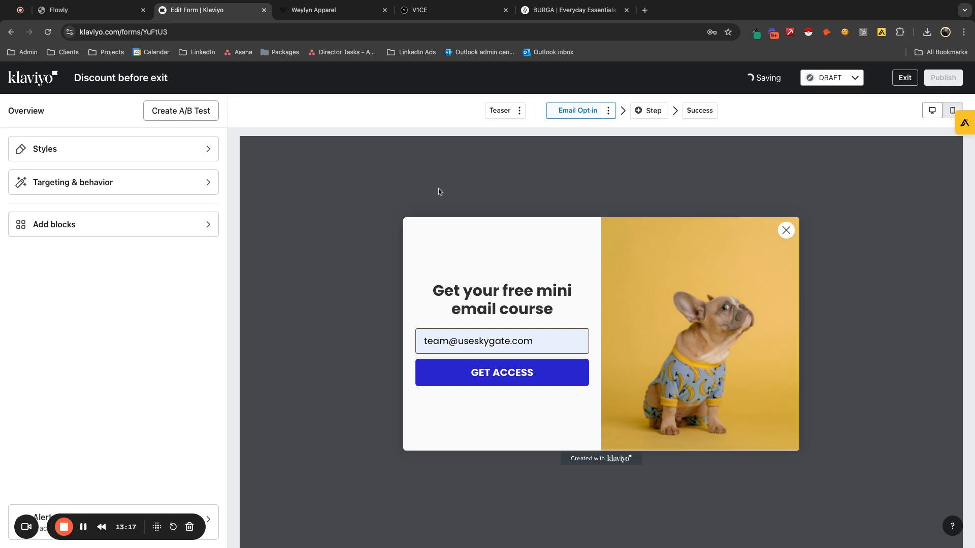